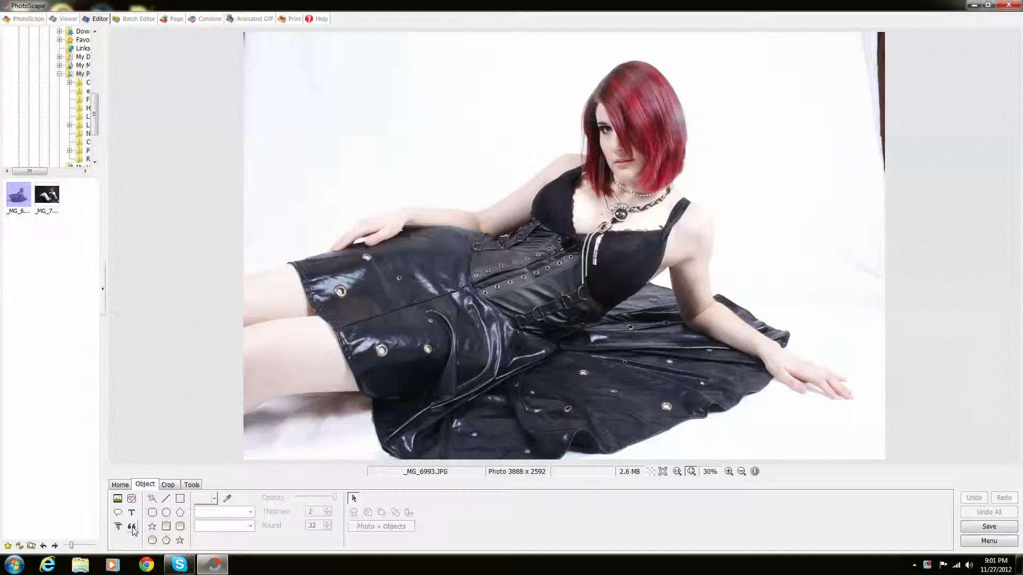
Step: Insert the _MG_7089 image from file as a photo object over the portrait
click(117, 500)
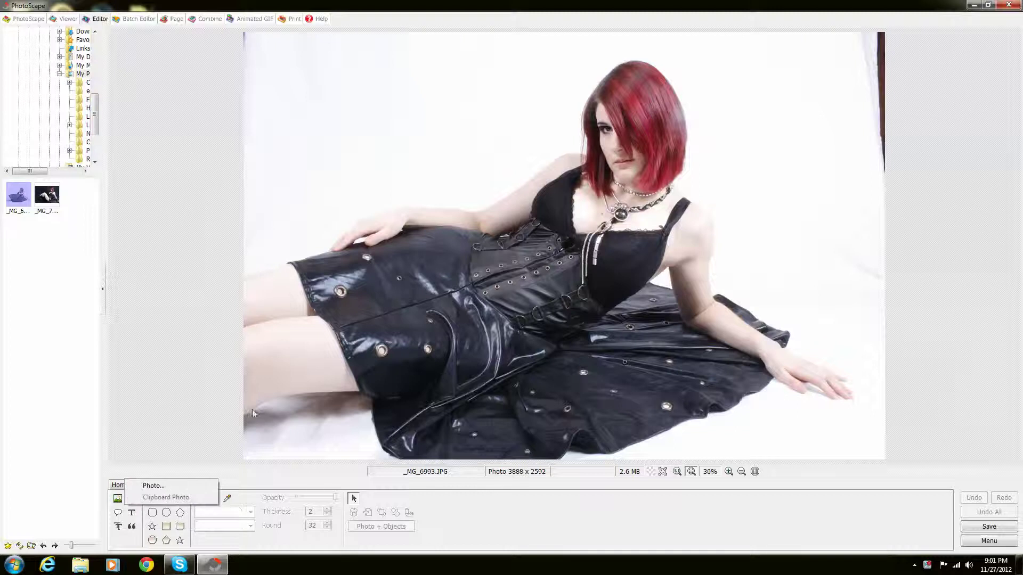
click(160, 485)
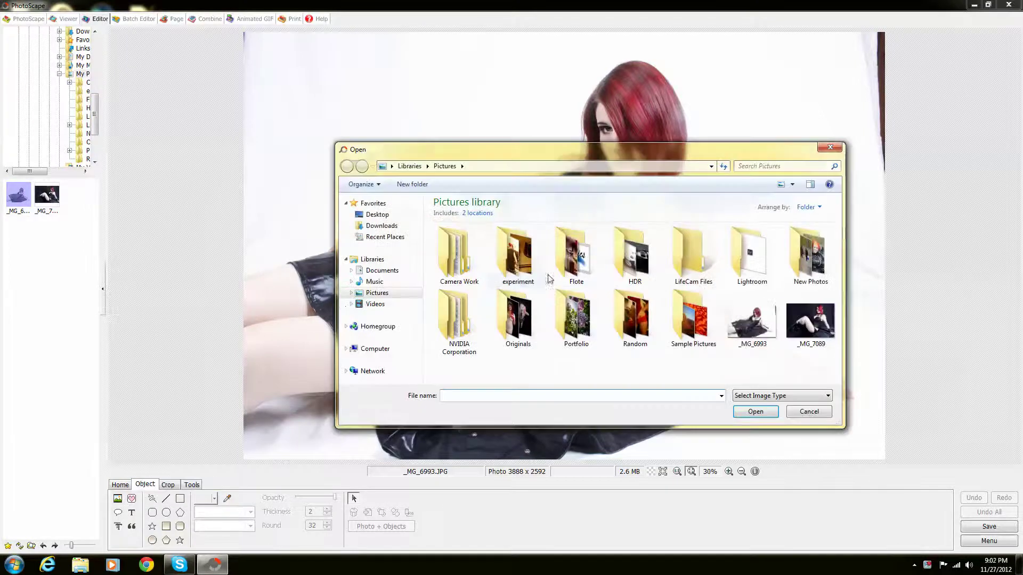
click(809, 325)
click(753, 412)
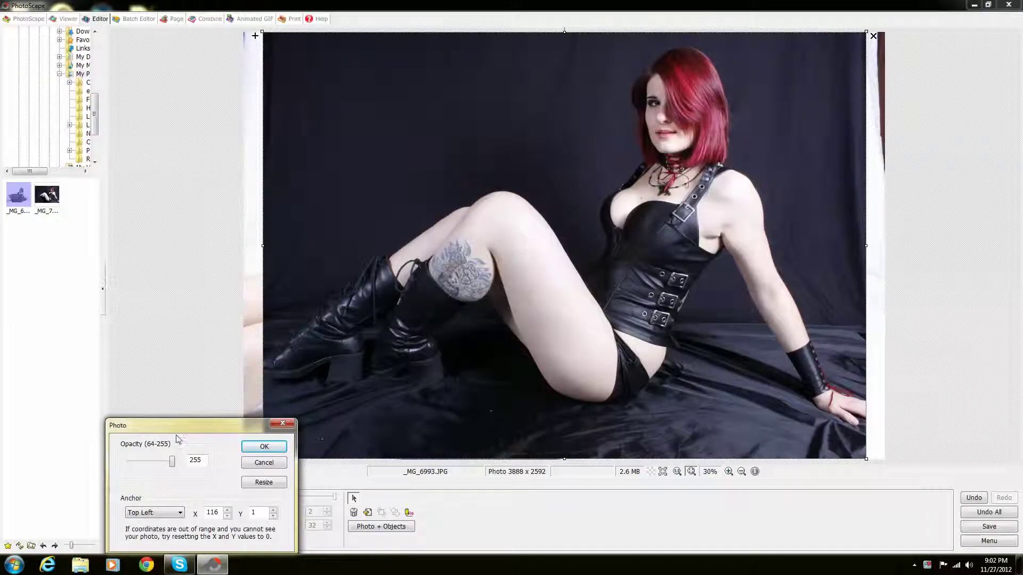
Step: Lower the overlay photo's opacity to 145 so both portraits blend
drag(179, 424, 172, 223)
drag(165, 260, 133, 263)
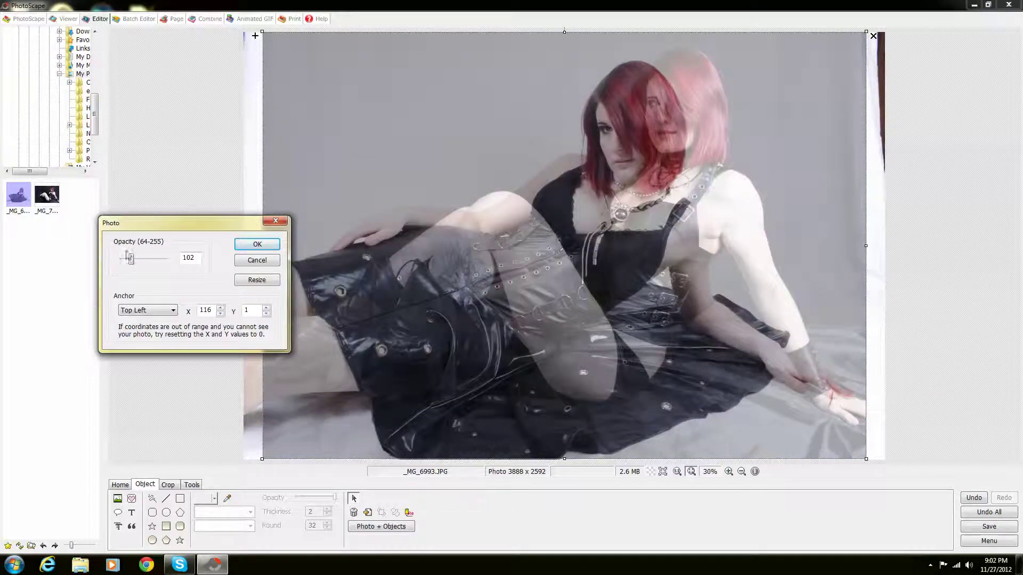
mouse_move(133, 263)
mouse_down()
mouse_move(122, 263)
mouse_move(159, 264)
mouse_move(127, 263)
mouse_move(142, 261)
mouse_up()
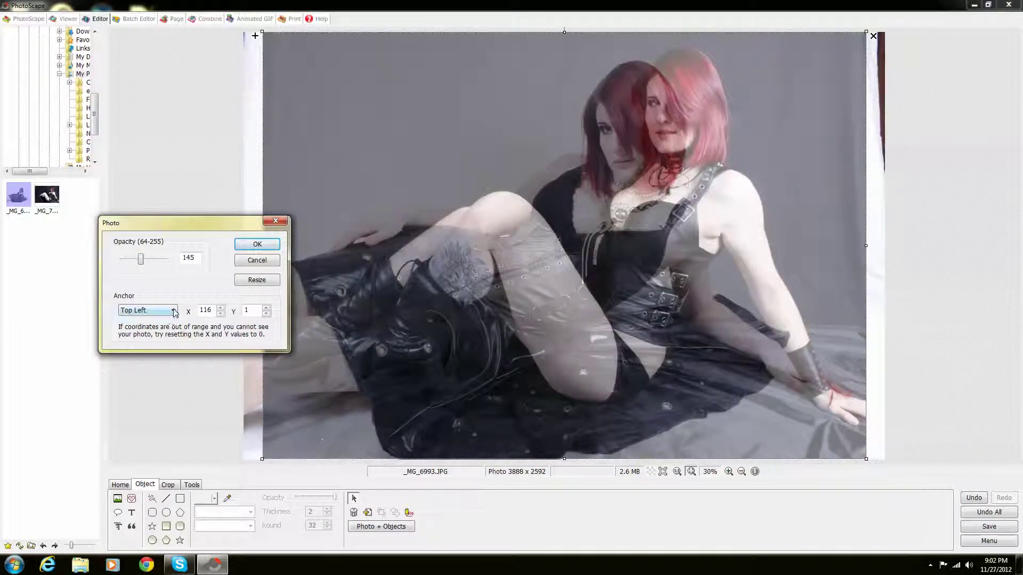
Step: Try the Top, Top Right, Right, Bottom and Bottom Right anchors, then return to Top Left
click(173, 310)
click(158, 329)
click(165, 310)
click(158, 335)
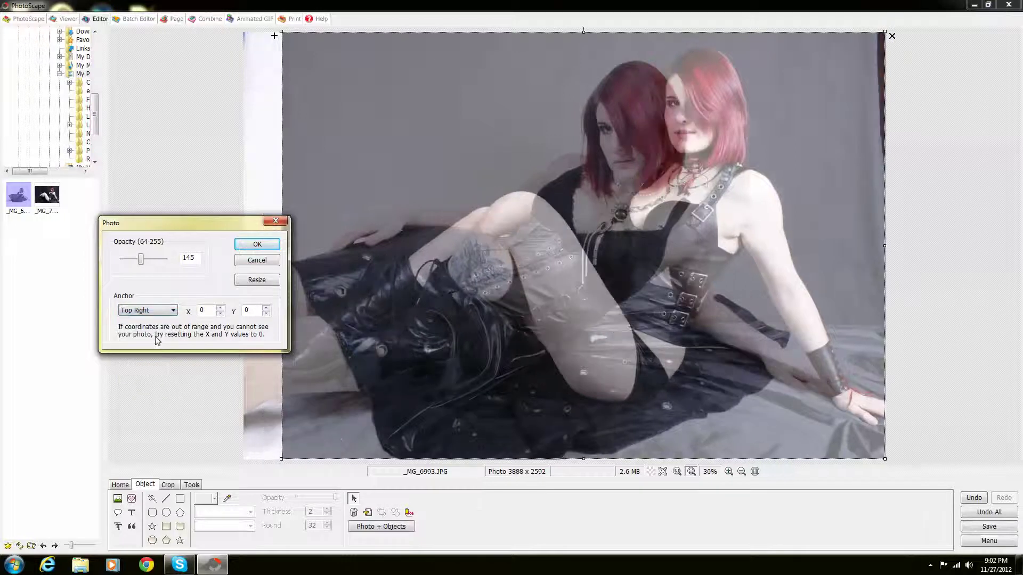
click(173, 310)
click(155, 358)
click(163, 310)
click(148, 373)
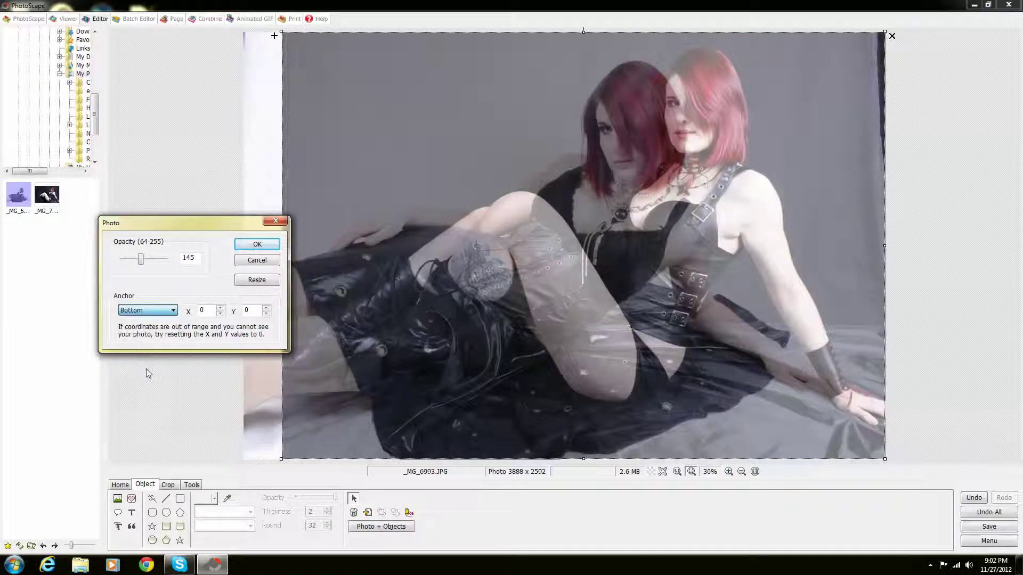
click(161, 313)
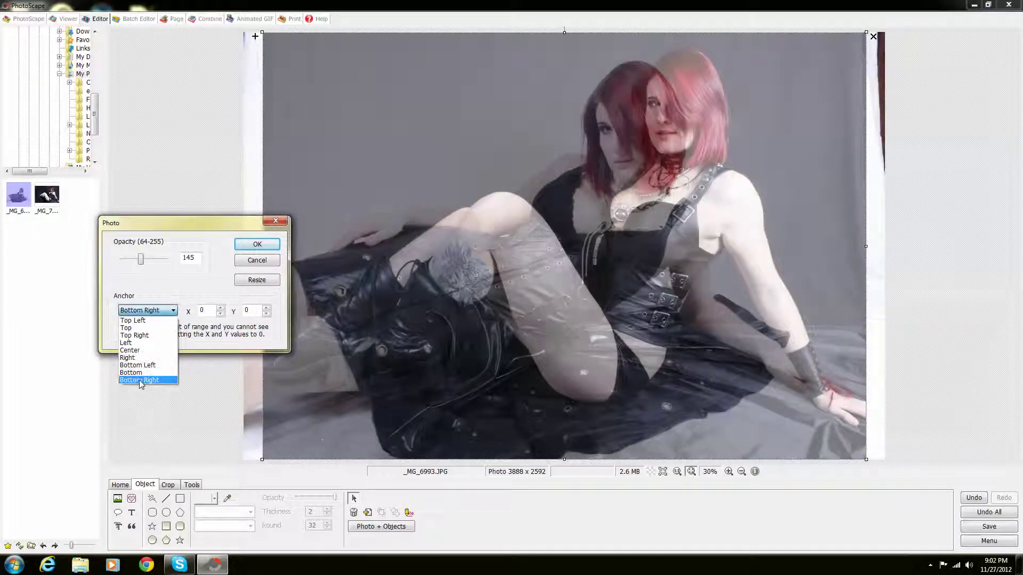
click(139, 376)
click(151, 312)
click(136, 318)
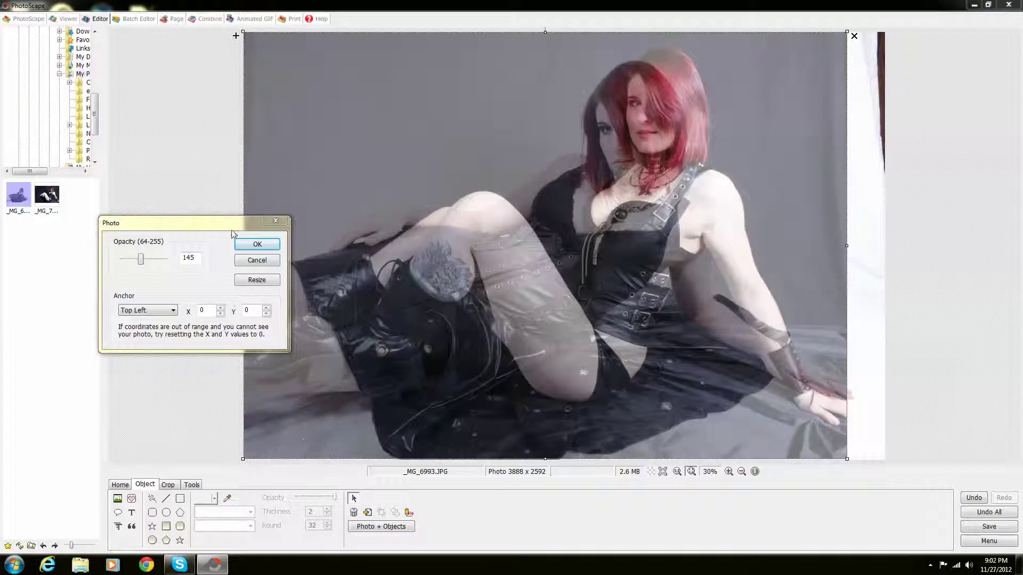
click(245, 285)
Step: Resize the overlay photo to 2660 × 1883 pixels, keeping its aspect ratio
drag(230, 422, 357, 118)
click(370, 141)
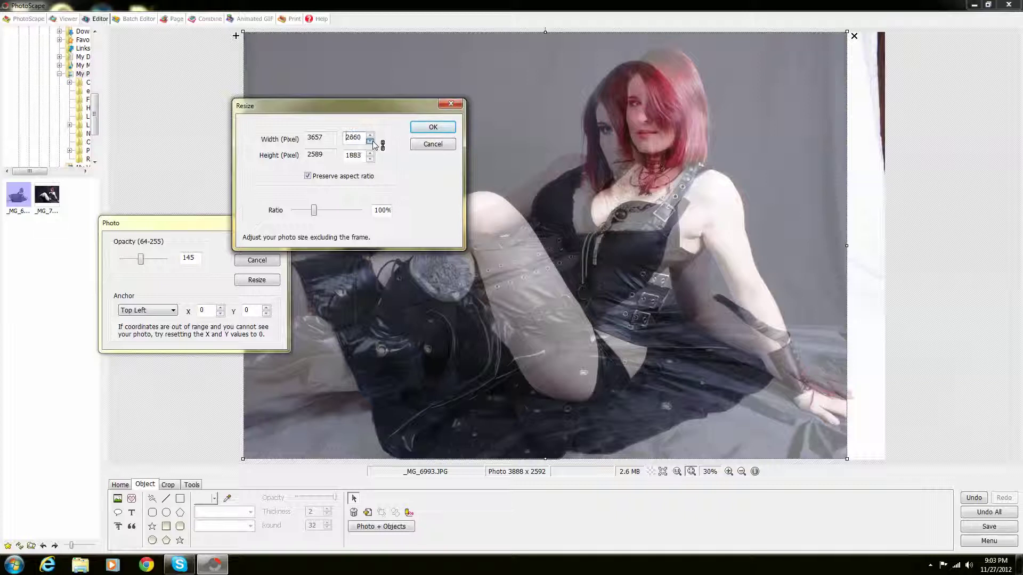
click(371, 141)
click(433, 126)
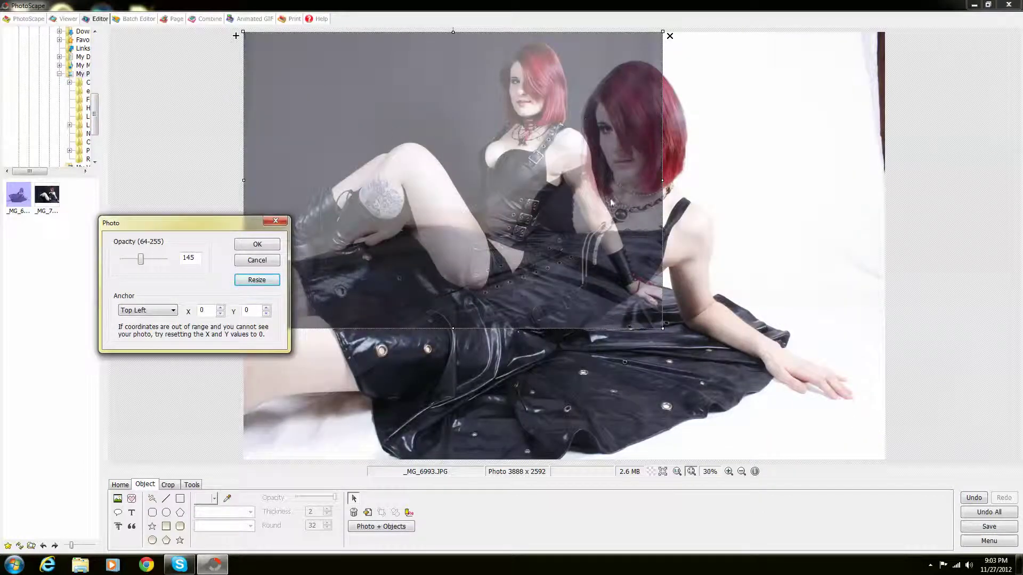
Step: Set the overlay photo to opacity 179 at position X 300, Y 320
mouse_move(141, 259)
mouse_down()
mouse_move(165, 260)
mouse_move(118, 265)
mouse_move(168, 264)
mouse_move(107, 265)
mouse_move(167, 264)
mouse_move(136, 267)
mouse_move(152, 266)
mouse_up()
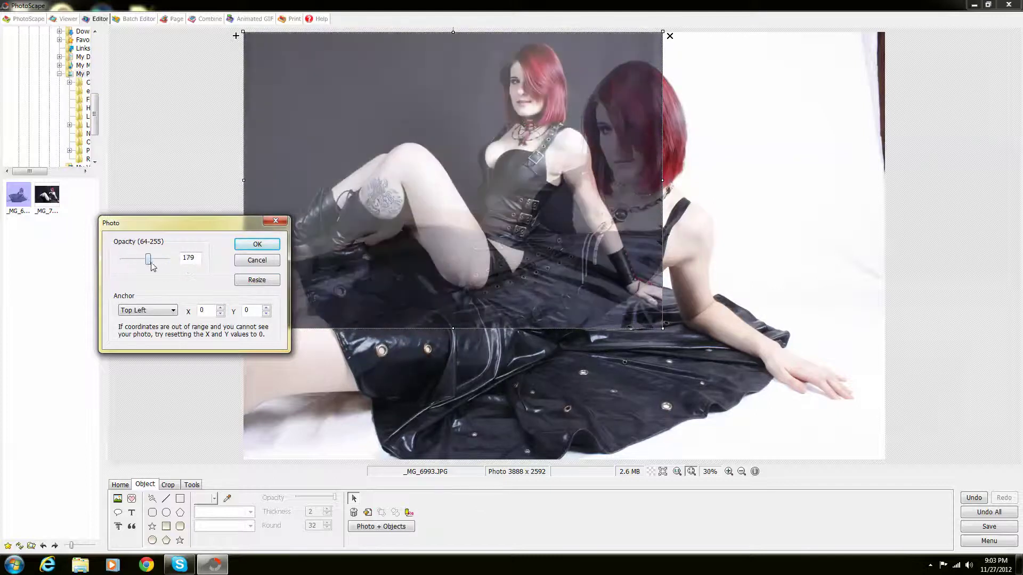
click(220, 308)
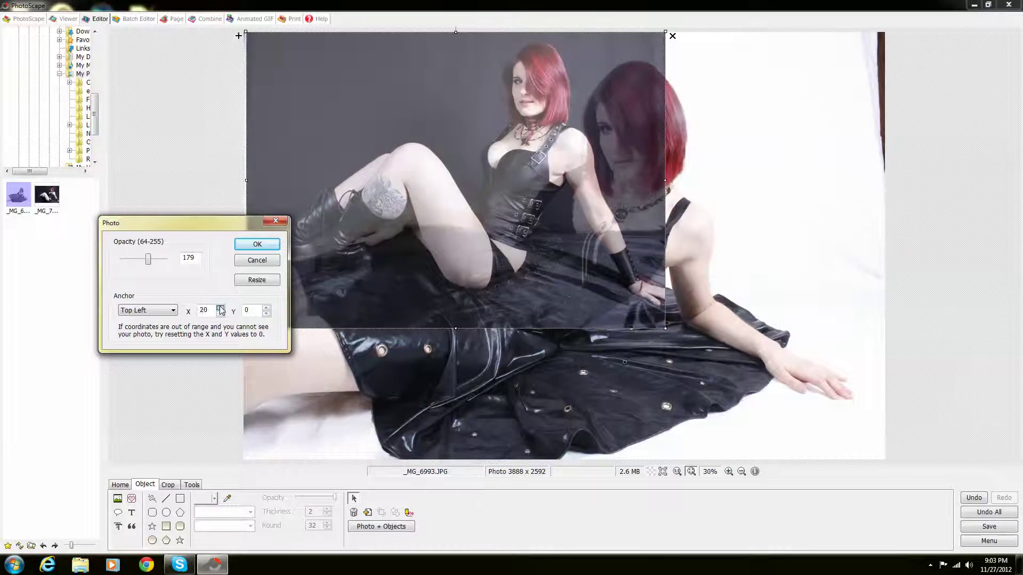
drag(220, 310, 266, 310)
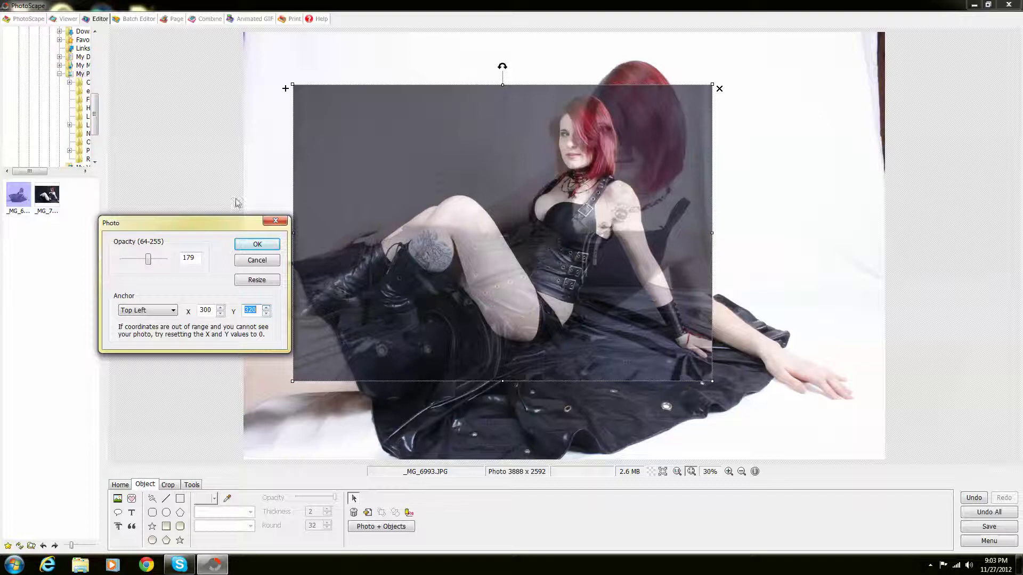
drag(226, 226, 187, 176)
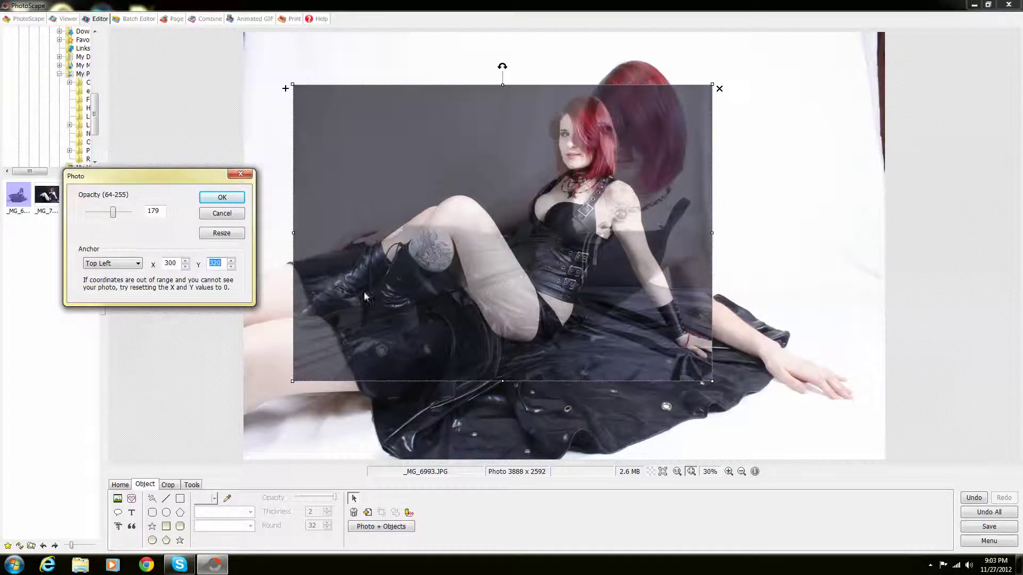
click(222, 197)
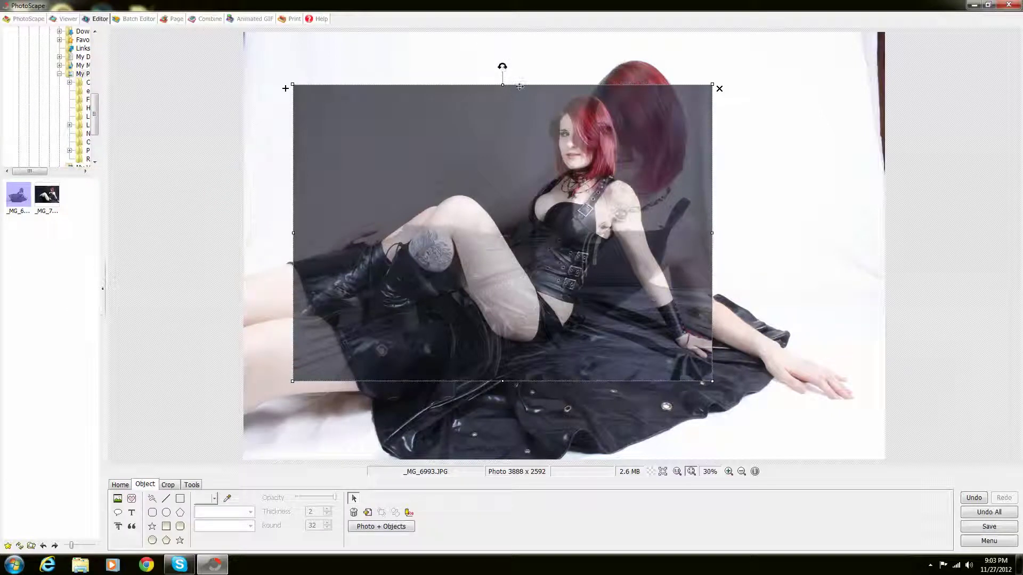
Step: Move and tilt the overlay photo, then drag rotated copies across the portrait
drag(518, 99, 334, 119)
drag(534, 108, 682, 213)
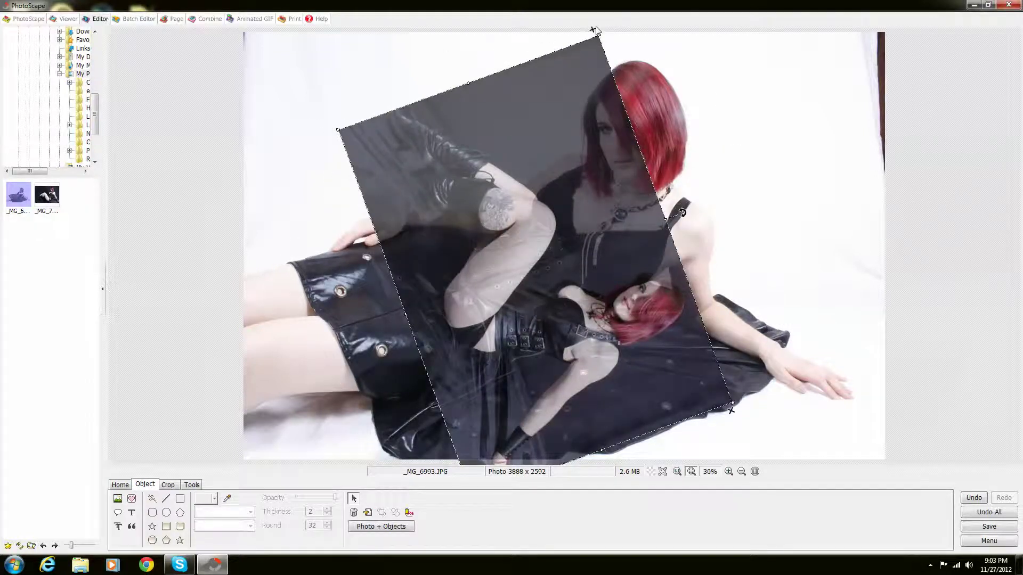
drag(592, 47, 594, 50)
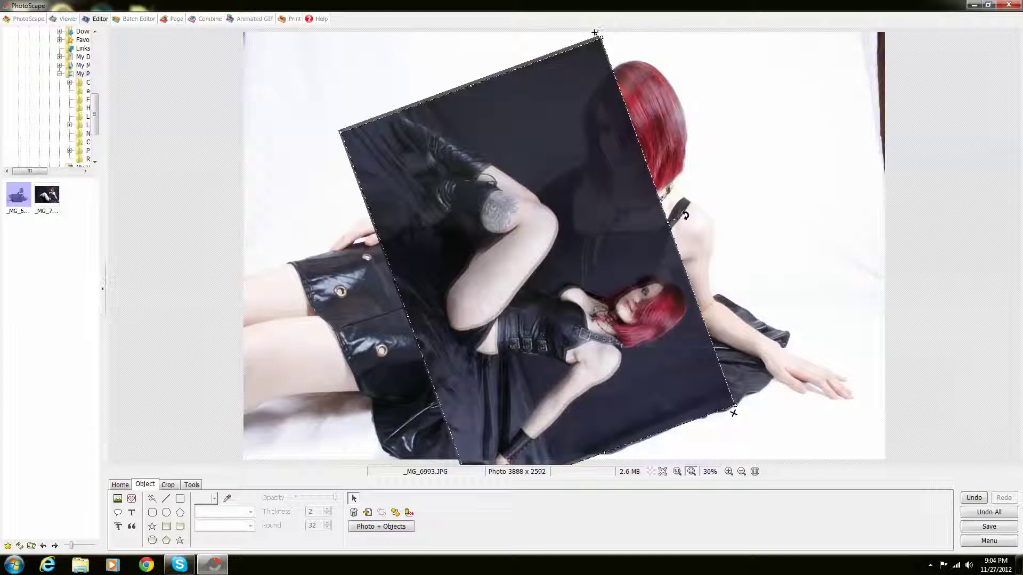
drag(624, 41, 627, 44)
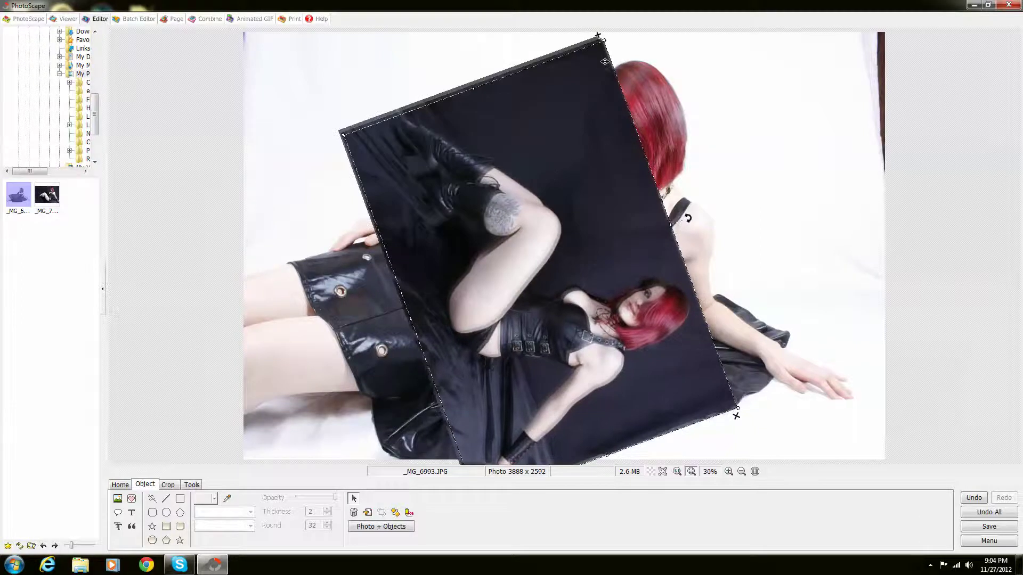
drag(598, 34, 599, 38)
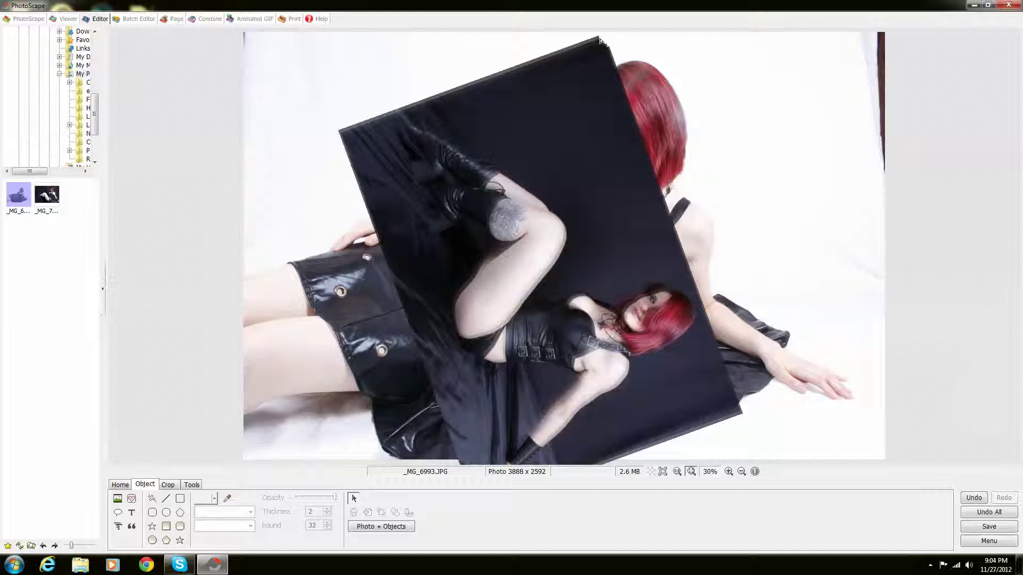
drag(592, 31, 440, 26)
drag(534, 65, 601, 260)
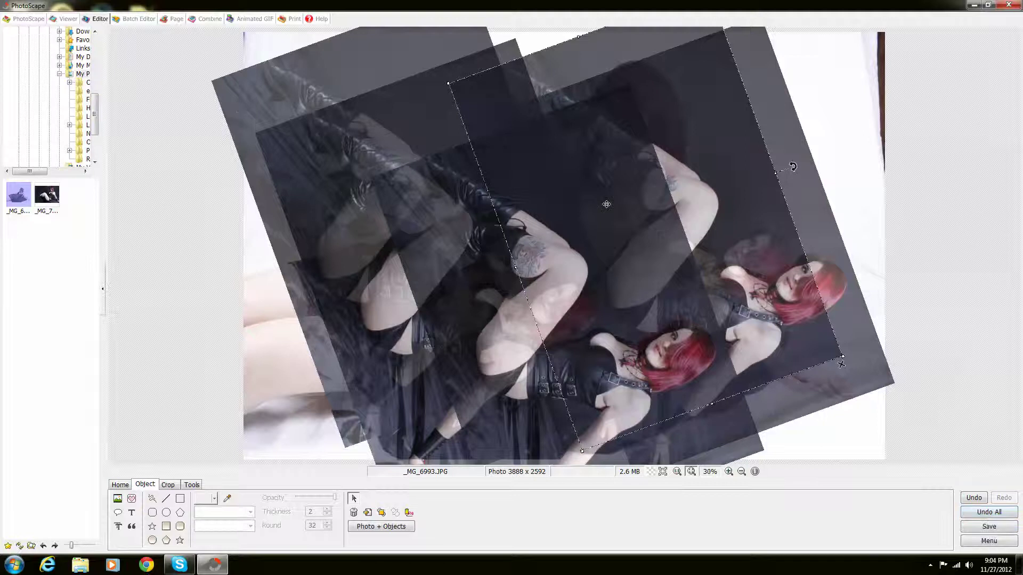
Step: Undo all overlay photos and bring up the Icons library on Cartoon
click(998, 515)
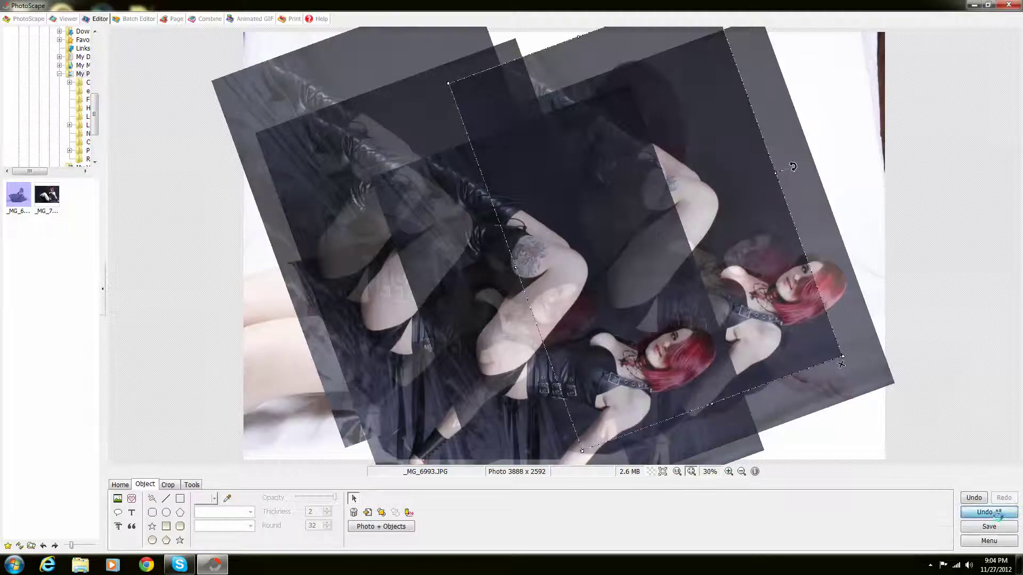
click(131, 499)
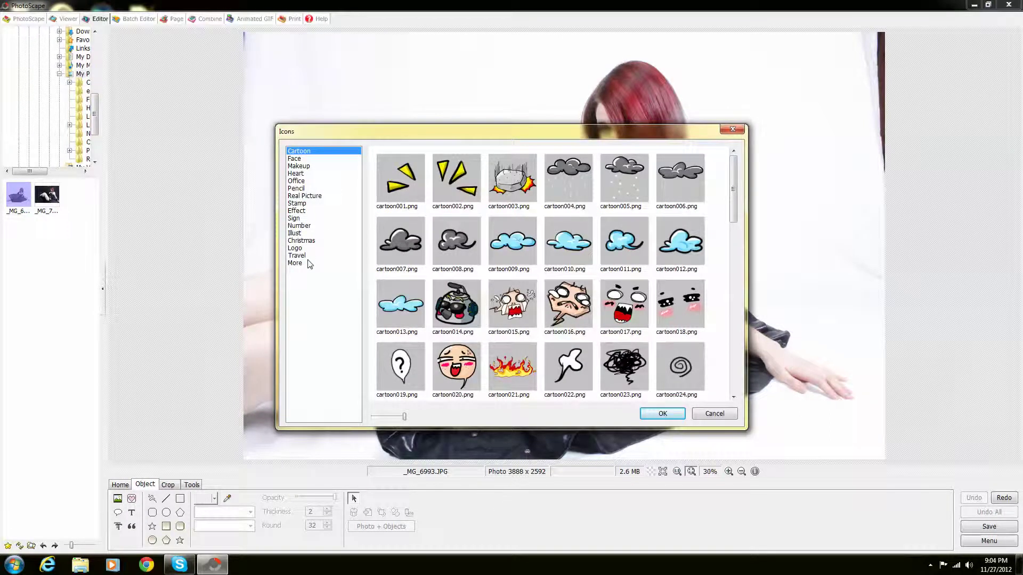
Step: Browse the Office, Heart, Pencil, Stamp, Number, Logo, Sign, Effect and Illust icon categories
click(301, 159)
click(302, 166)
click(303, 173)
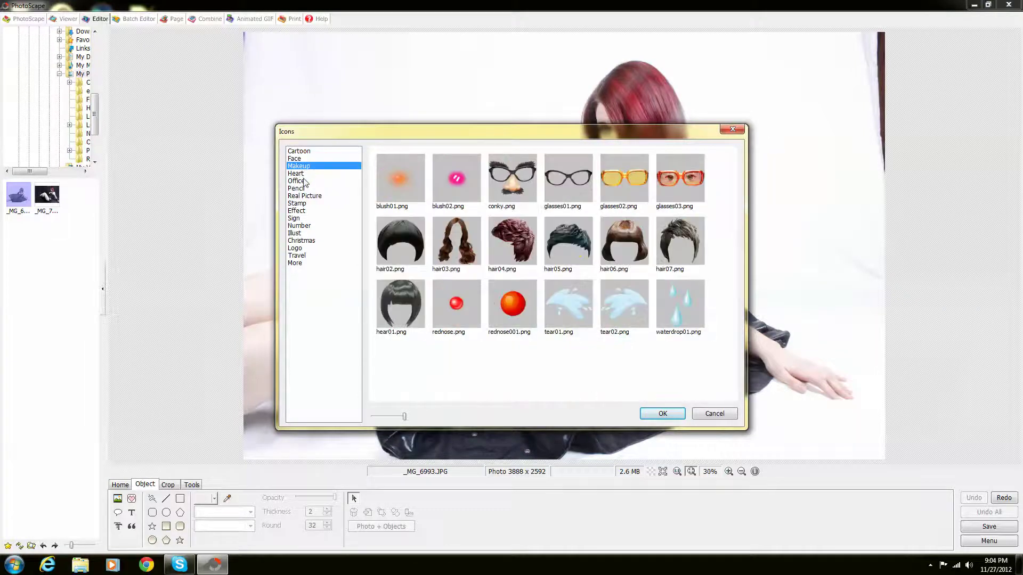
click(305, 181)
click(306, 173)
click(309, 189)
click(310, 202)
click(311, 225)
click(312, 248)
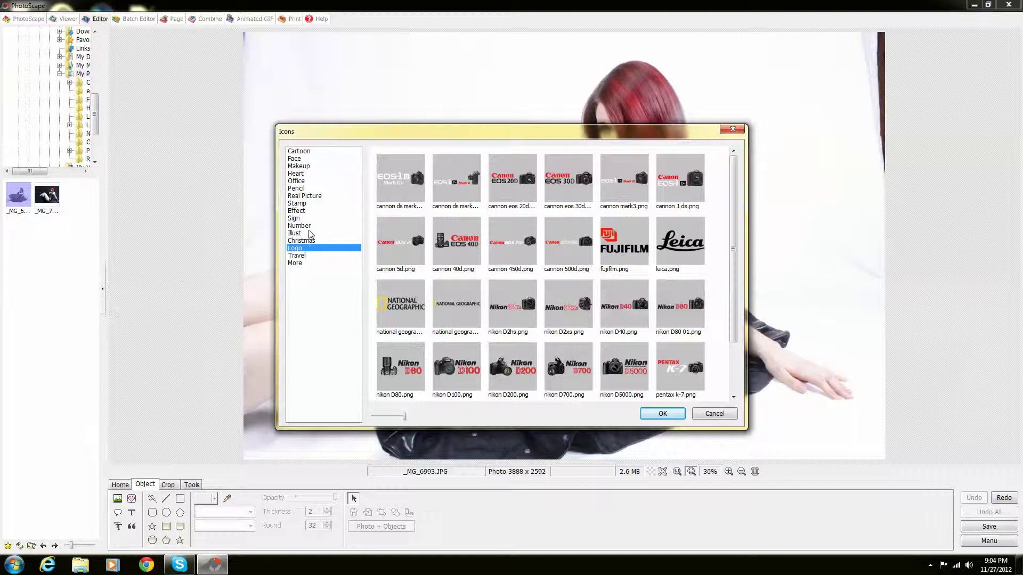
click(311, 225)
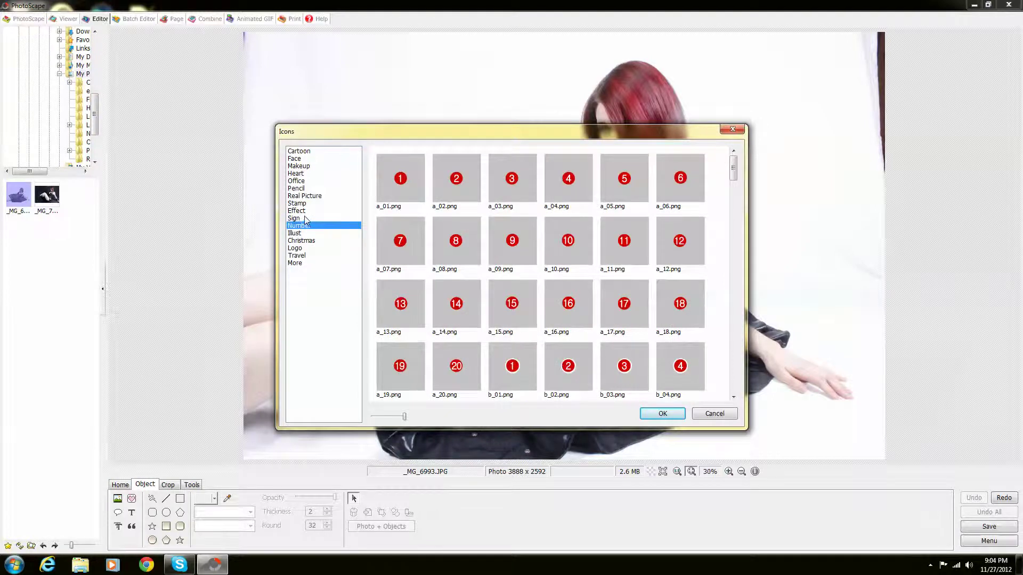
click(307, 218)
click(298, 211)
click(308, 233)
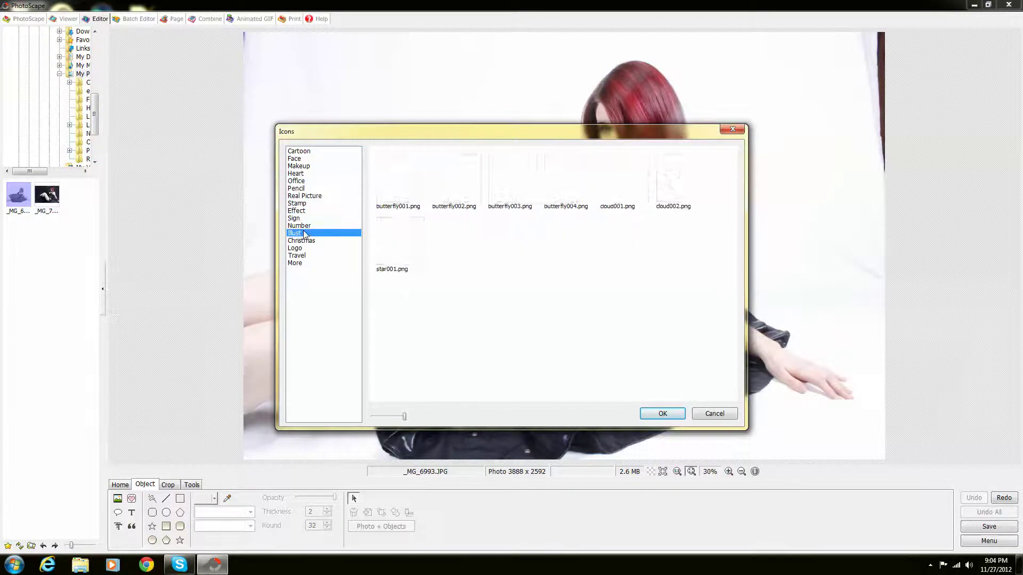
click(310, 249)
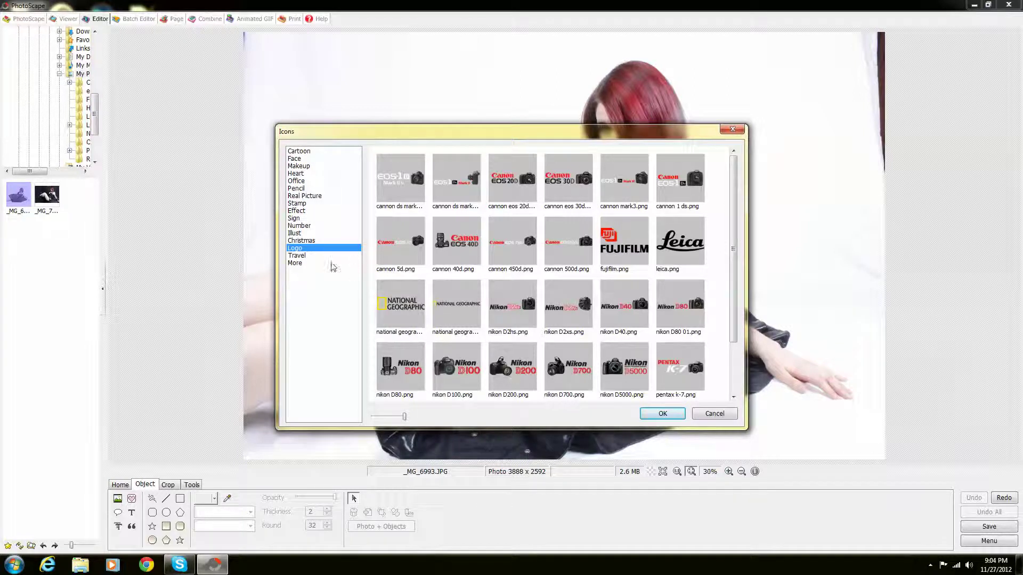
Step: Place the glove01 icon from the More category on the photo
click(314, 263)
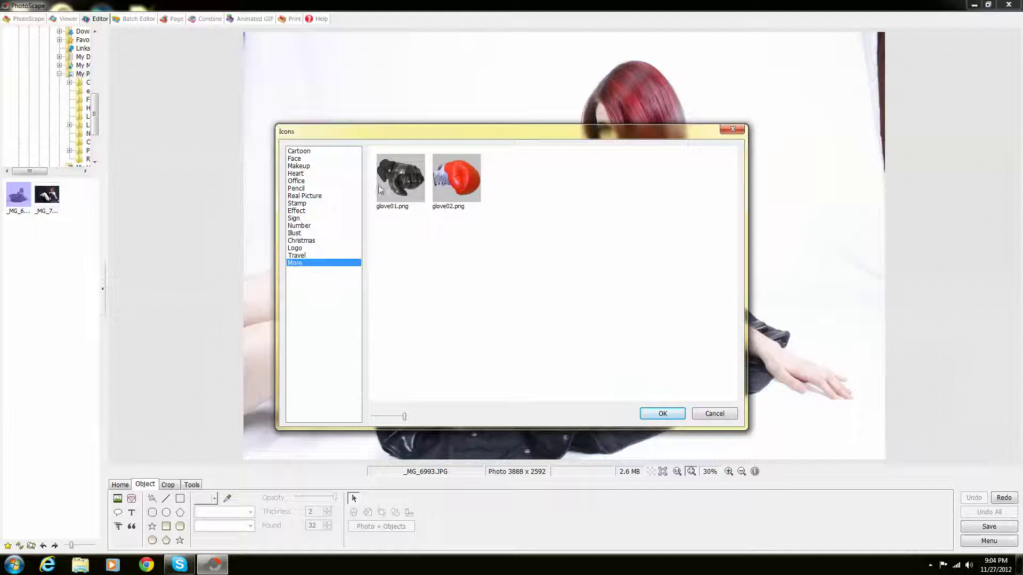
click(405, 171)
click(676, 414)
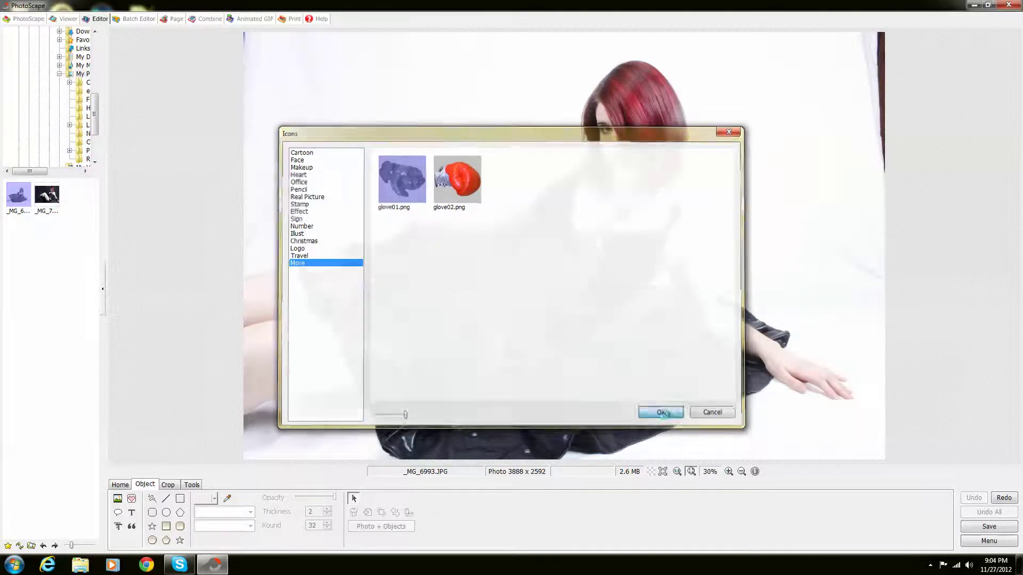
Step: Move the glove beside the woman's head, tilt it, then undo all objects
drag(565, 246, 556, 163)
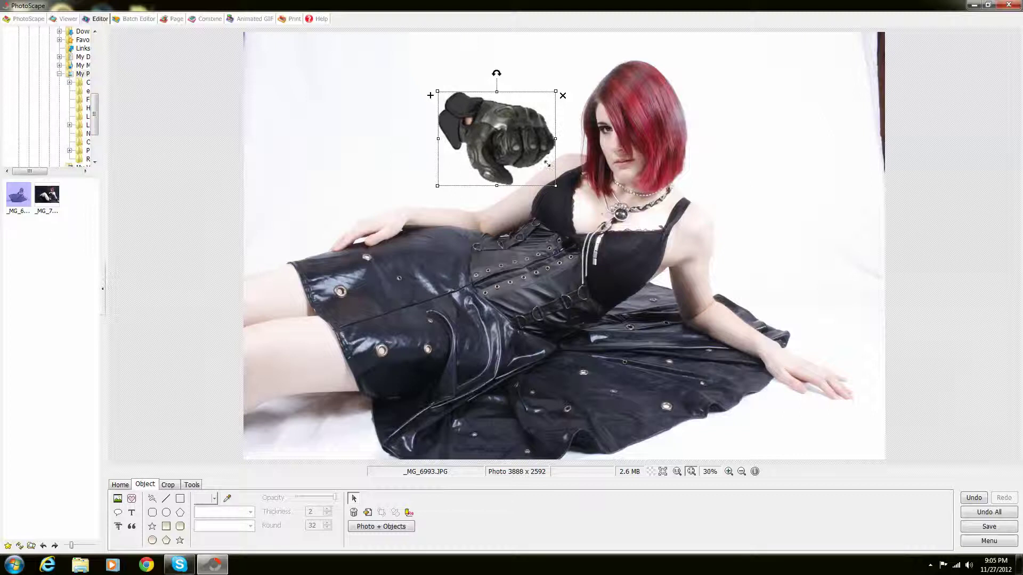
drag(498, 142, 515, 119)
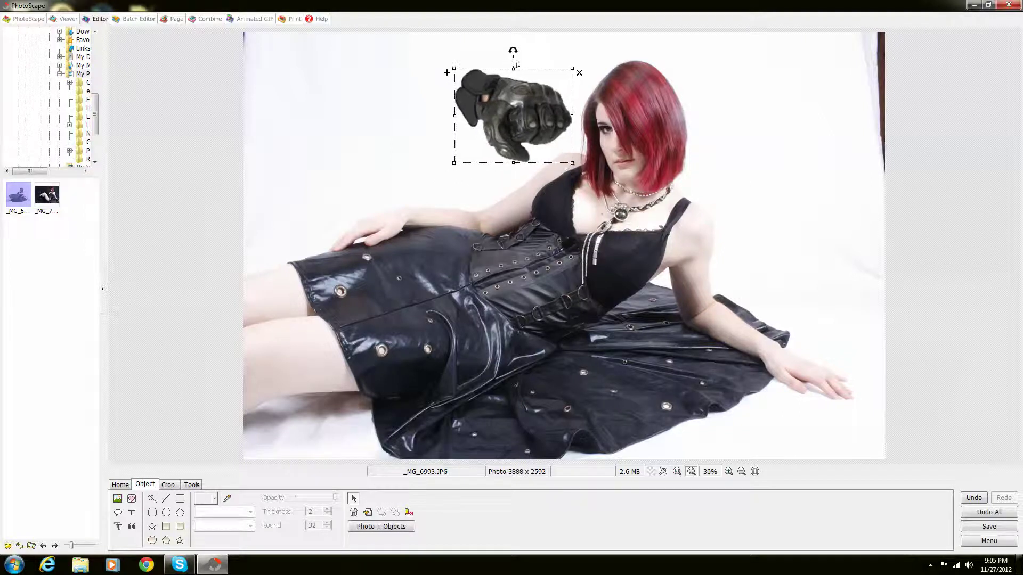
drag(513, 50, 514, 50)
drag(521, 53, 530, 55)
mouse_move(503, 119)
mouse_down()
mouse_move(520, 121)
mouse_move(502, 113)
mouse_up()
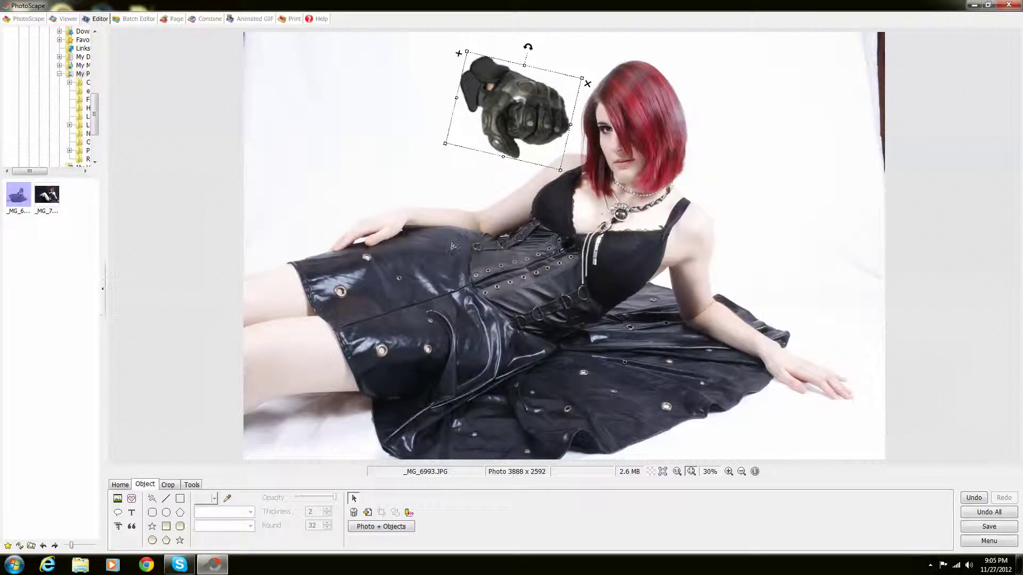
click(219, 266)
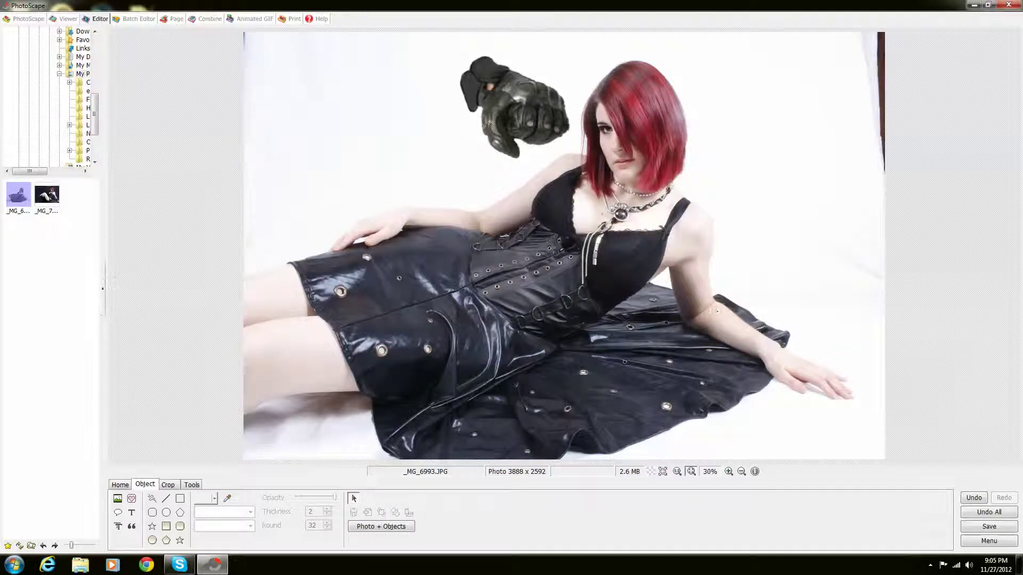
click(989, 512)
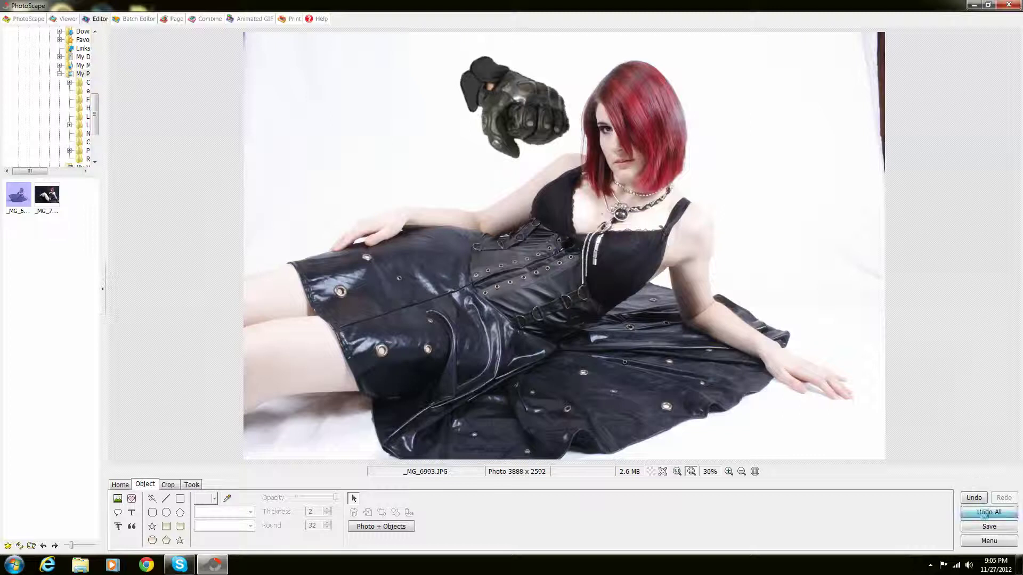
Step: Add a speech balloon with the text 'Hello'
click(118, 512)
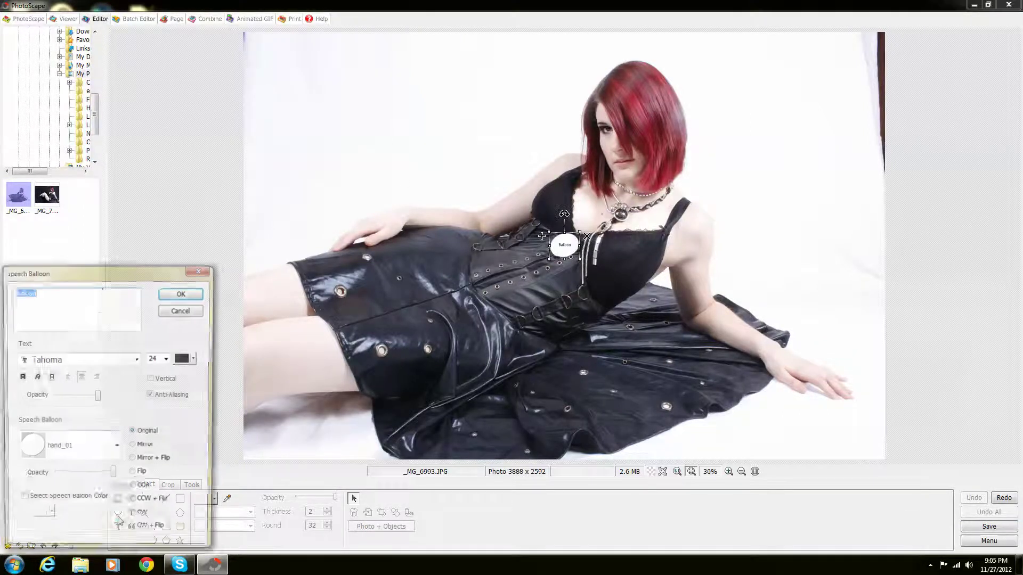
drag(140, 271, 291, 139)
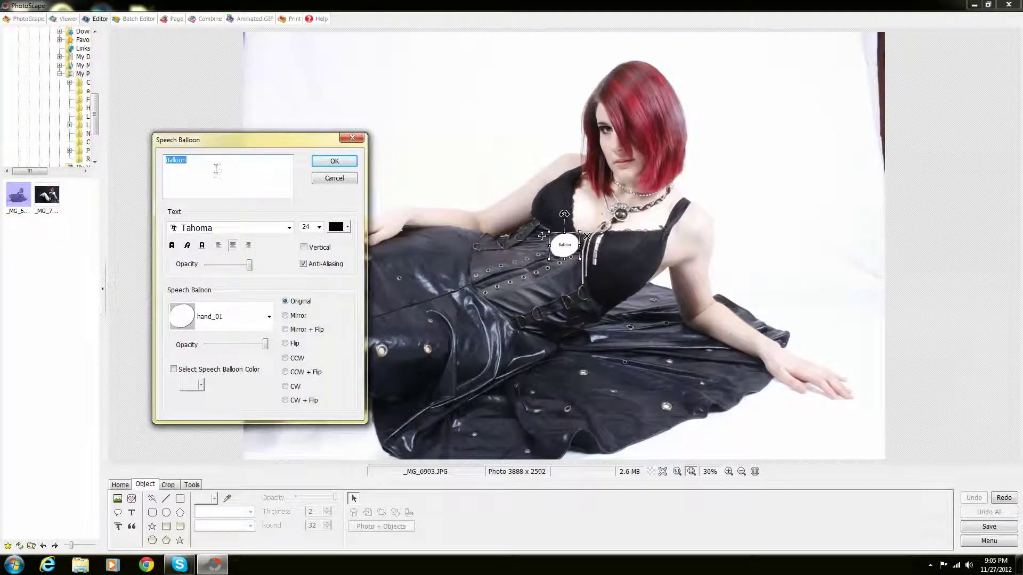
text(Hello)
click(334, 161)
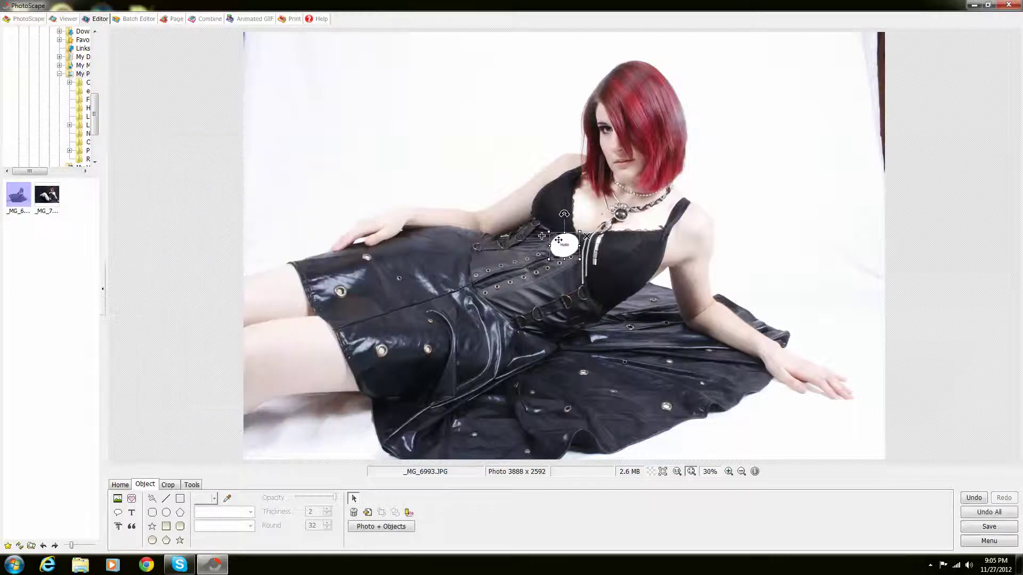
Step: Enlarge the Hello balloon and place it at top right beside the woman's head
drag(562, 243, 424, 30)
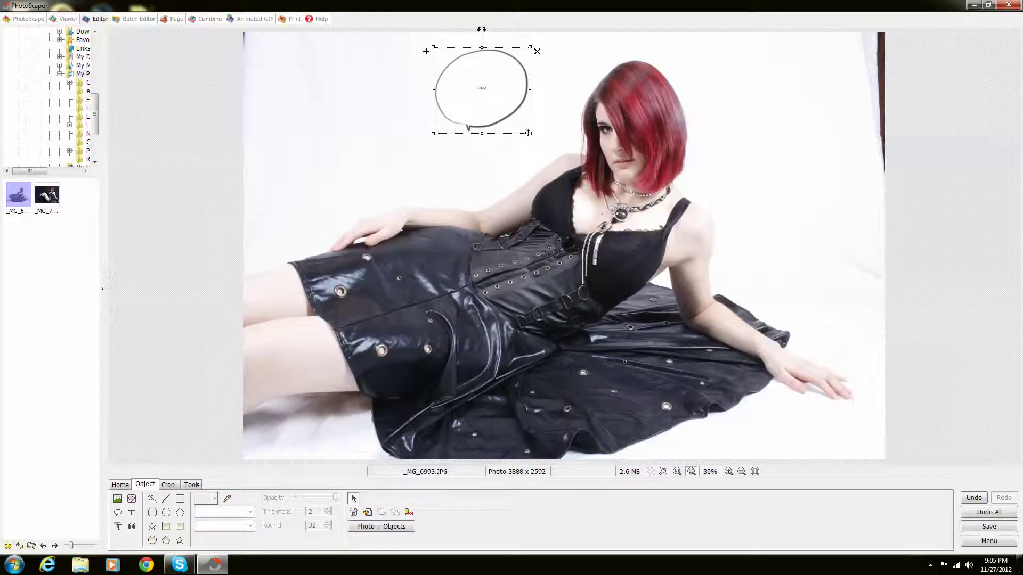
drag(529, 134, 656, 246)
drag(611, 109, 840, 57)
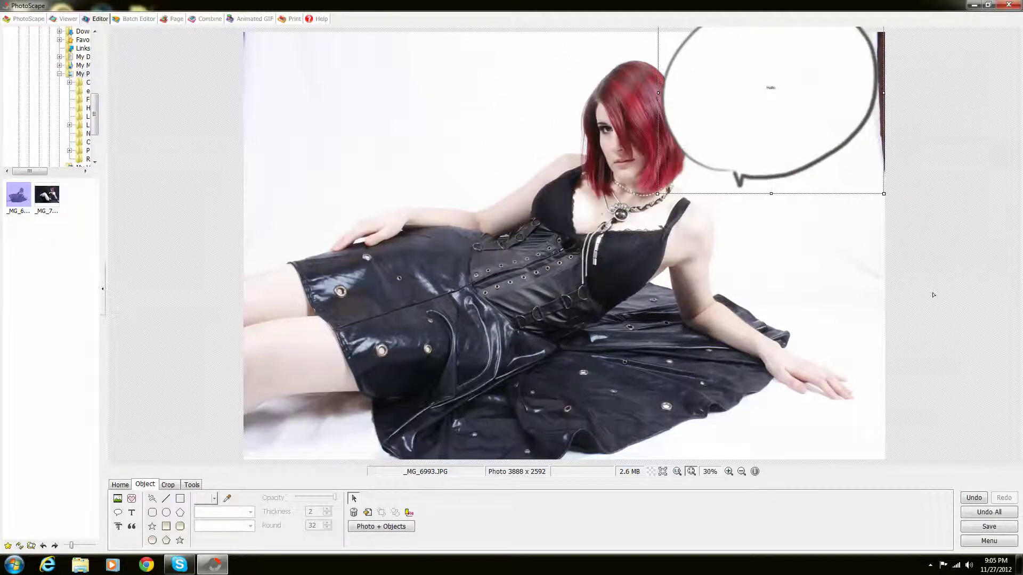
Step: Clear the Hello balloon with Undo All and switch to the rectangle tool
click(989, 512)
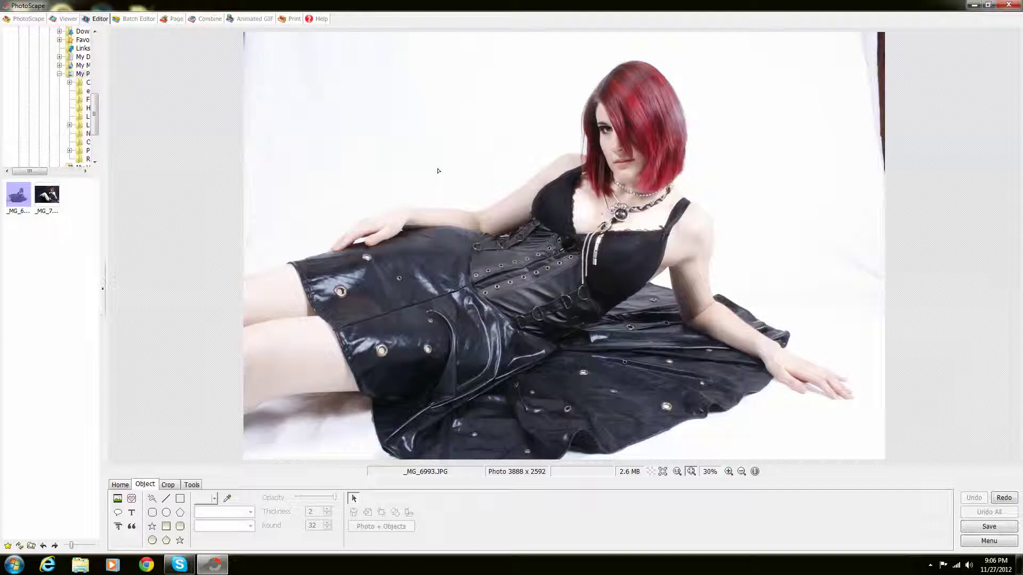
click(179, 498)
Step: Draw six rectangles around the background, head, face, right side and shoulder
drag(344, 65, 513, 165)
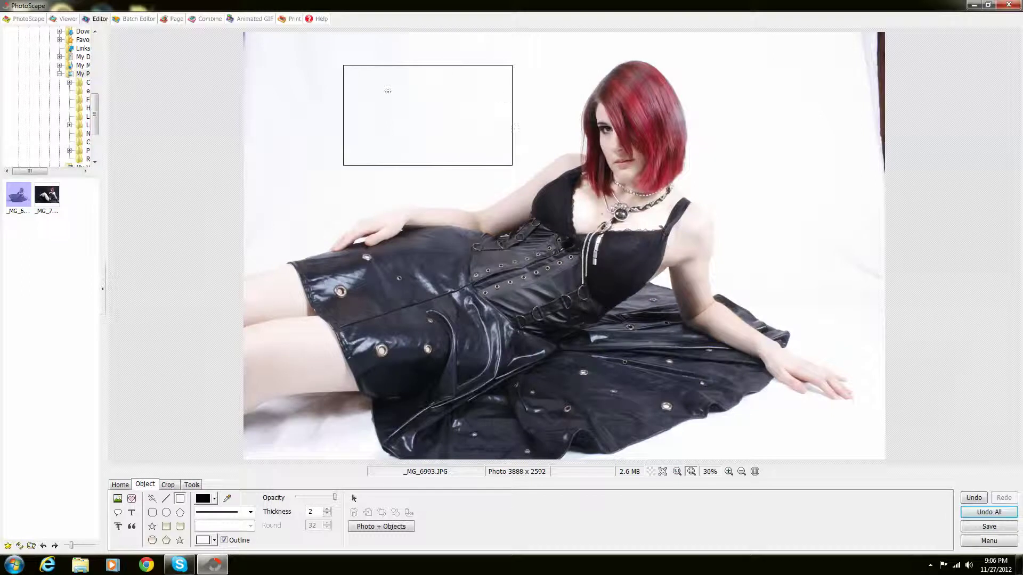
mouse_move(576, 83)
mouse_down()
mouse_move(606, 157)
mouse_move(691, 200)
mouse_up()
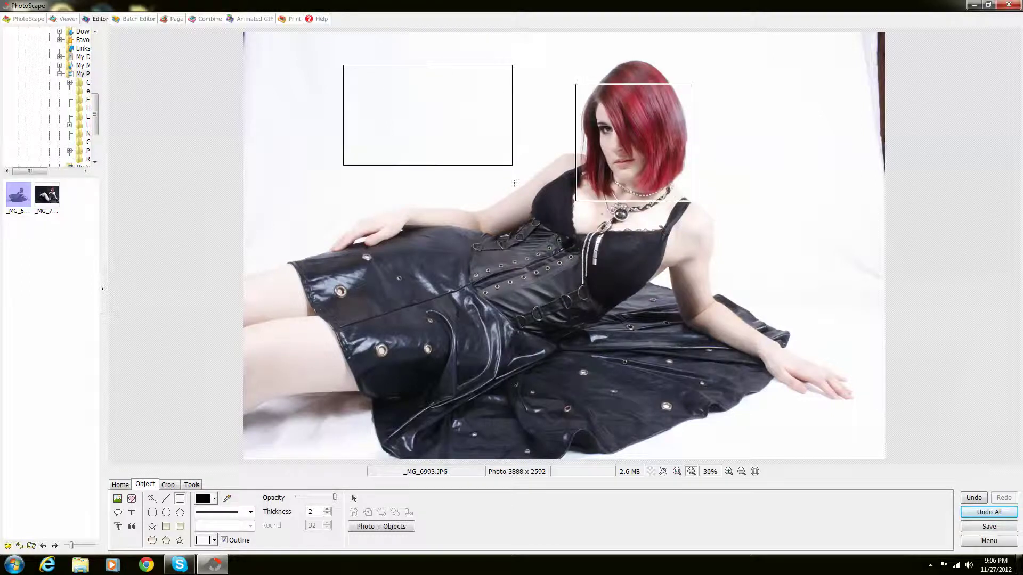
drag(678, 96, 565, 53)
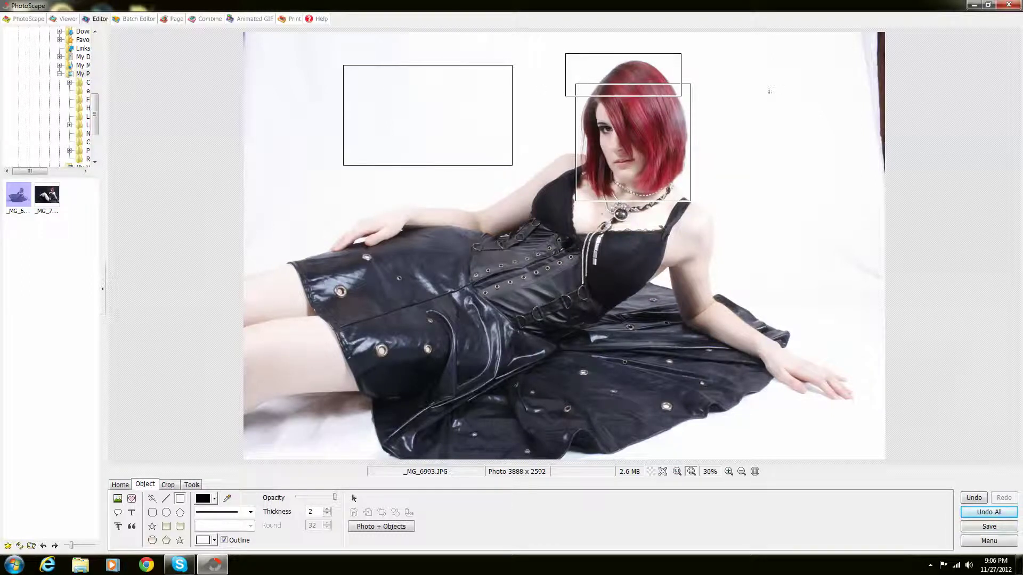
drag(741, 93, 836, 225)
mouse_move(750, 140)
mouse_down()
mouse_move(678, 224)
mouse_move(653, 226)
mouse_up()
drag(513, 141, 610, 218)
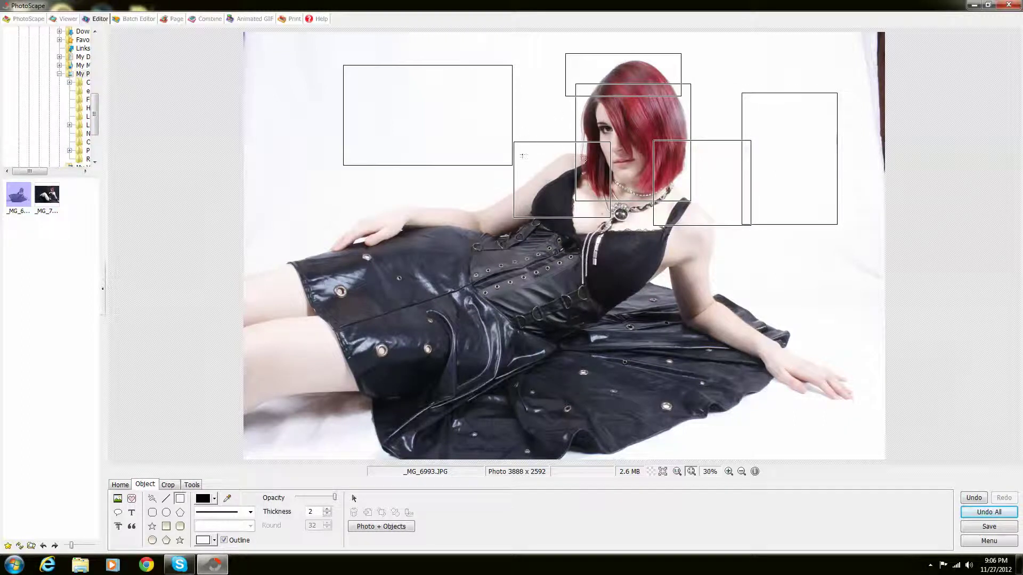
Step: Switch to a short-dashed outline with no fill and draw rectangles over the woman's arm
click(250, 512)
click(234, 456)
mouse_move(440, 194)
mouse_down()
mouse_move(527, 224)
mouse_move(527, 261)
mouse_up()
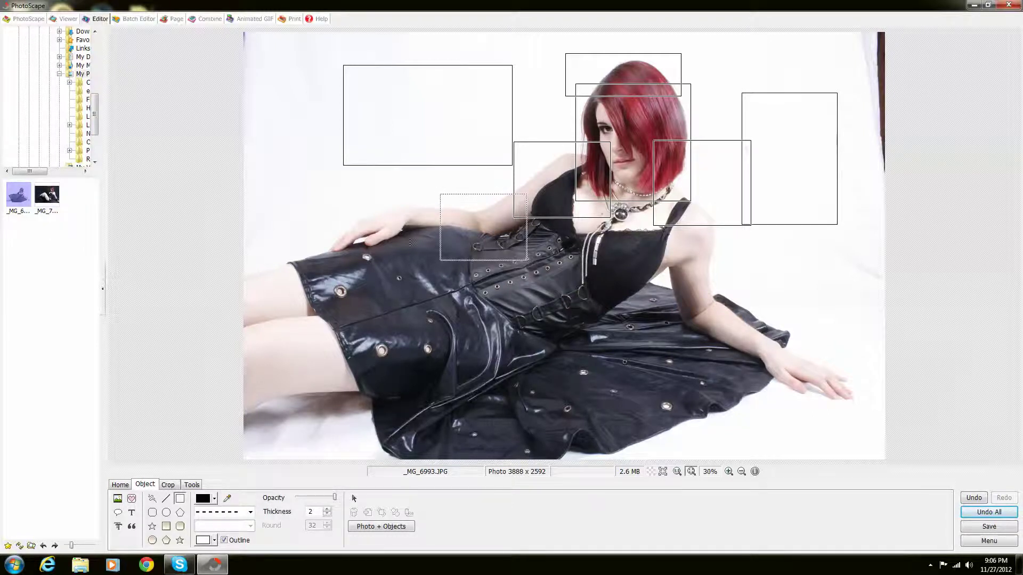
click(214, 498)
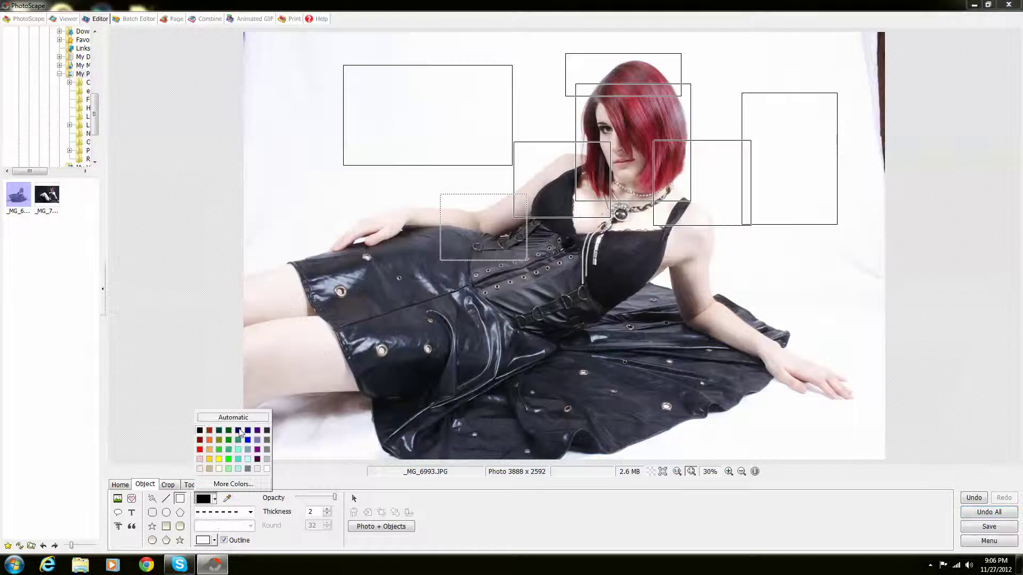
click(214, 540)
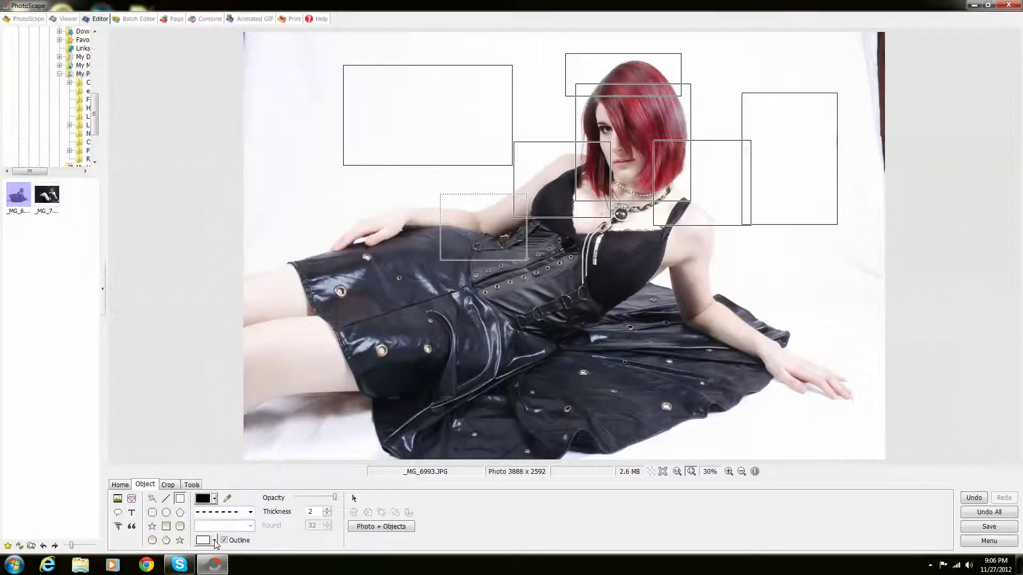
click(214, 540)
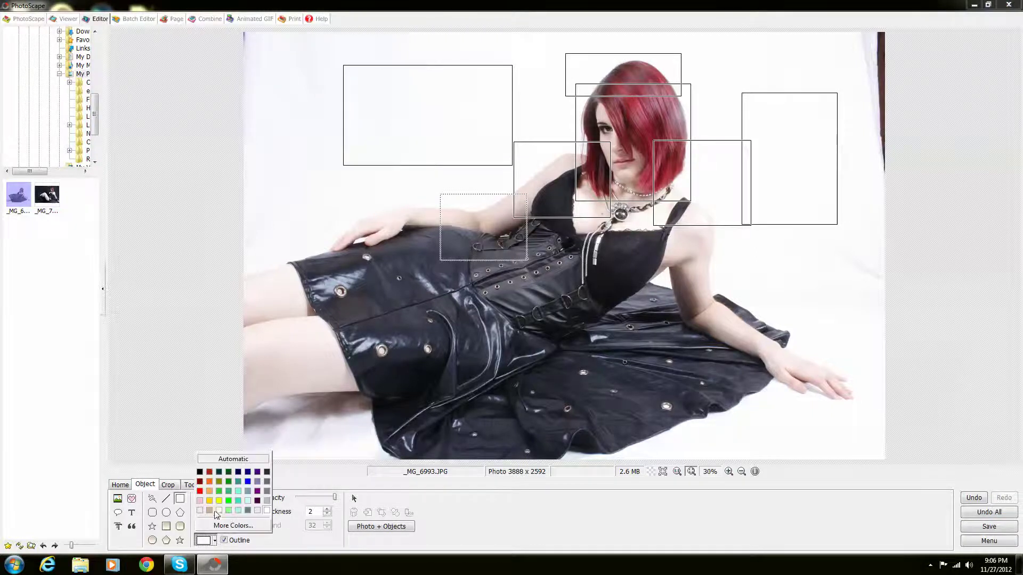
click(224, 541)
drag(381, 217, 447, 238)
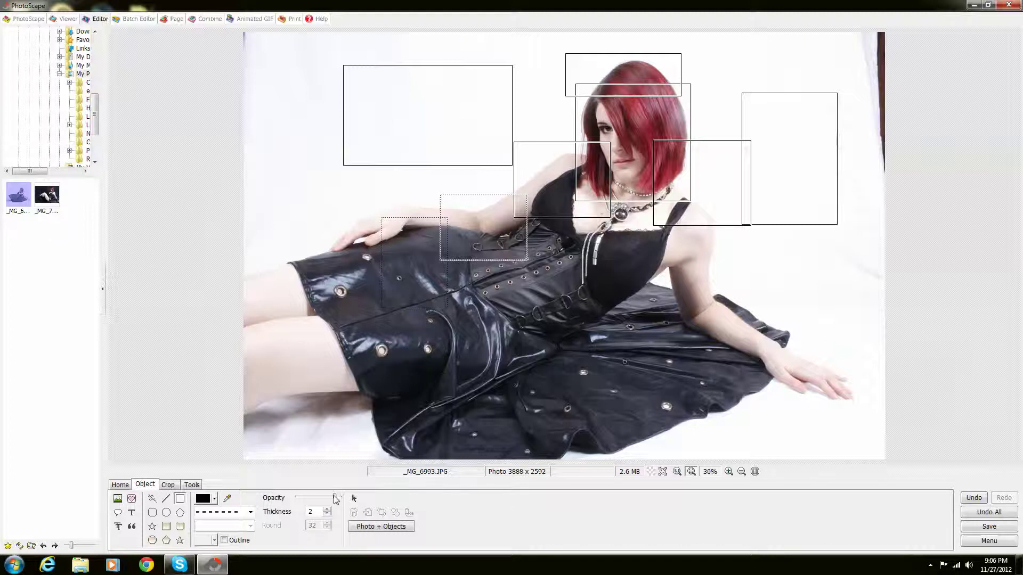
Step: Drop shape opacity to minimum, restore it to maximum, and draw another rectangle
drag(336, 498, 276, 505)
mouse_move(298, 498)
mouse_down()
mouse_move(335, 498)
mouse_move(297, 498)
mouse_up()
drag(729, 253, 807, 304)
Step: Clear all rectangles with Undo All and draw a large 22-point star across the photo
click(988, 512)
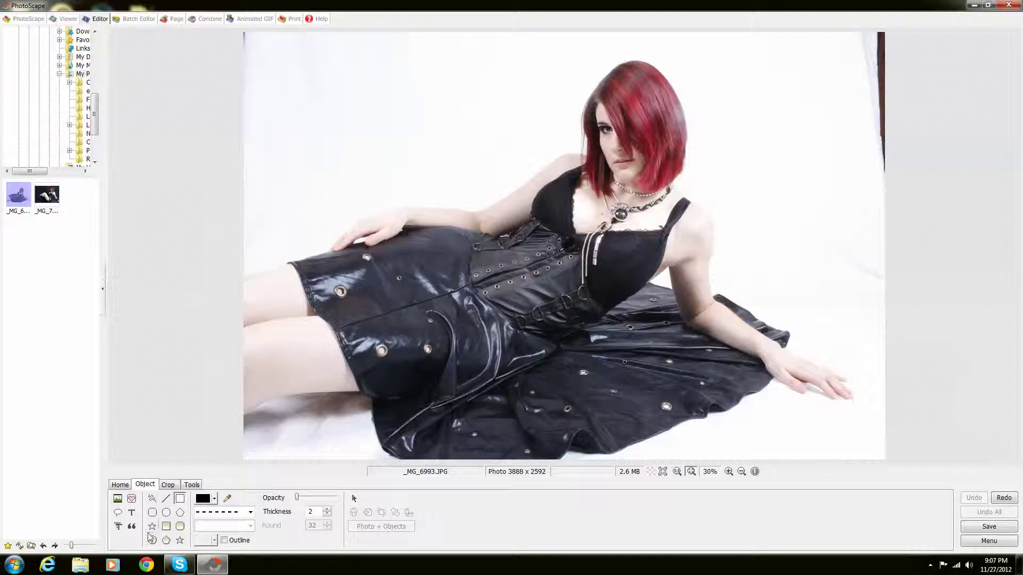
click(180, 541)
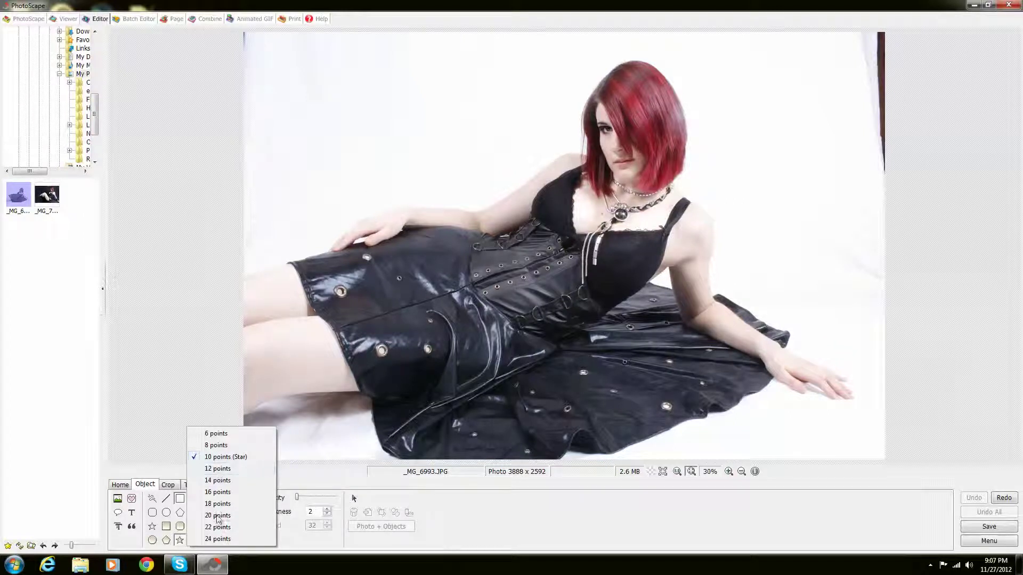
click(220, 527)
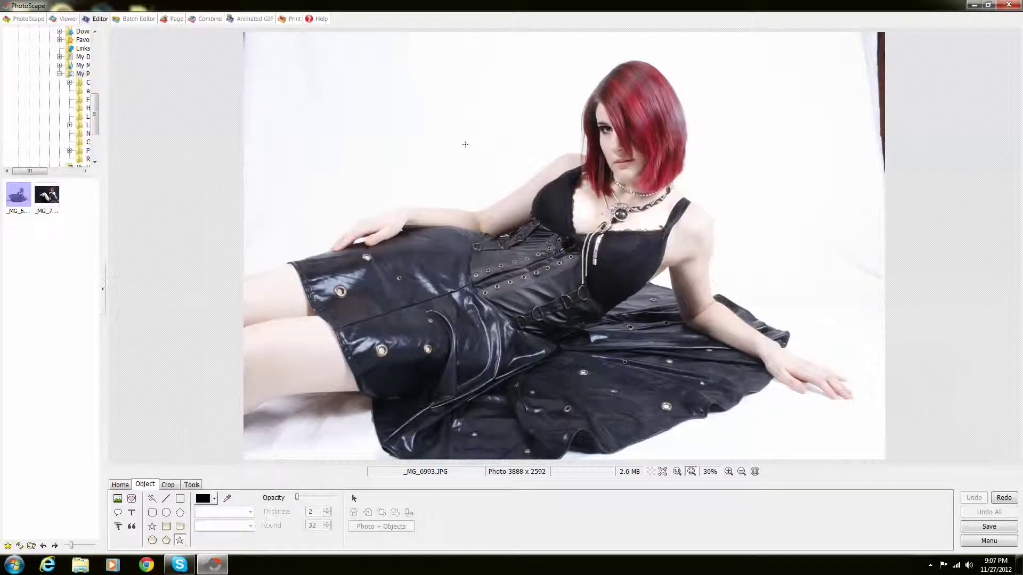
drag(427, 116, 516, 232)
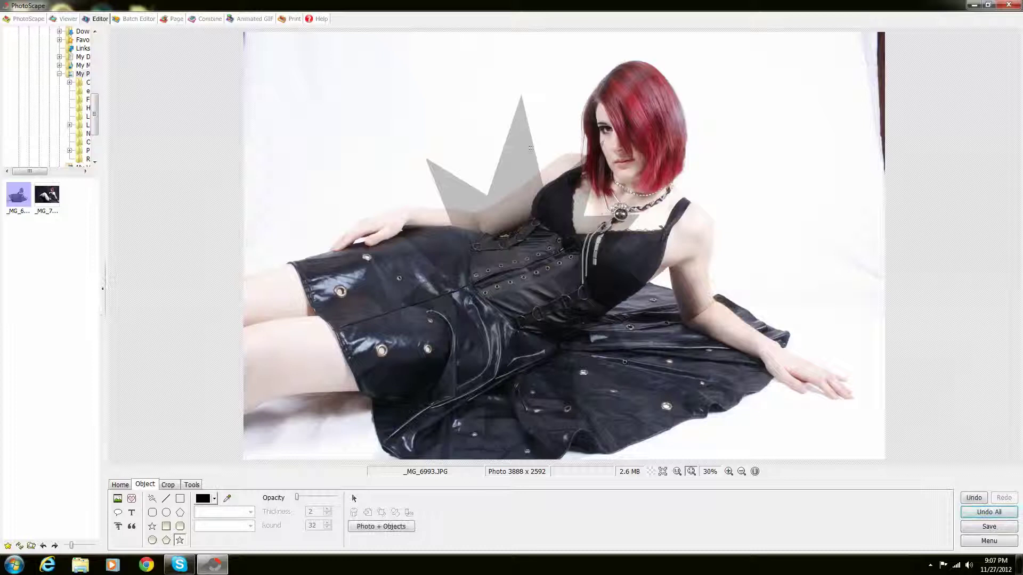
Step: Draw a grey five-sided pentagon at upper left and a grey ellipse over the star's top
click(166, 540)
click(202, 457)
mouse_move(327, 96)
mouse_down()
mouse_move(422, 155)
mouse_move(434, 182)
mouse_up()
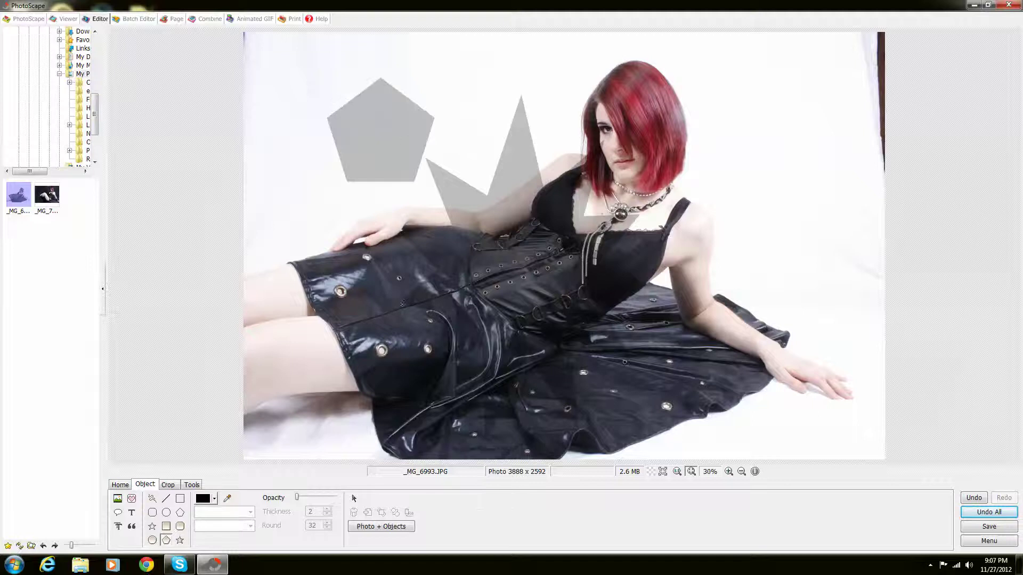
click(156, 542)
drag(475, 64, 609, 139)
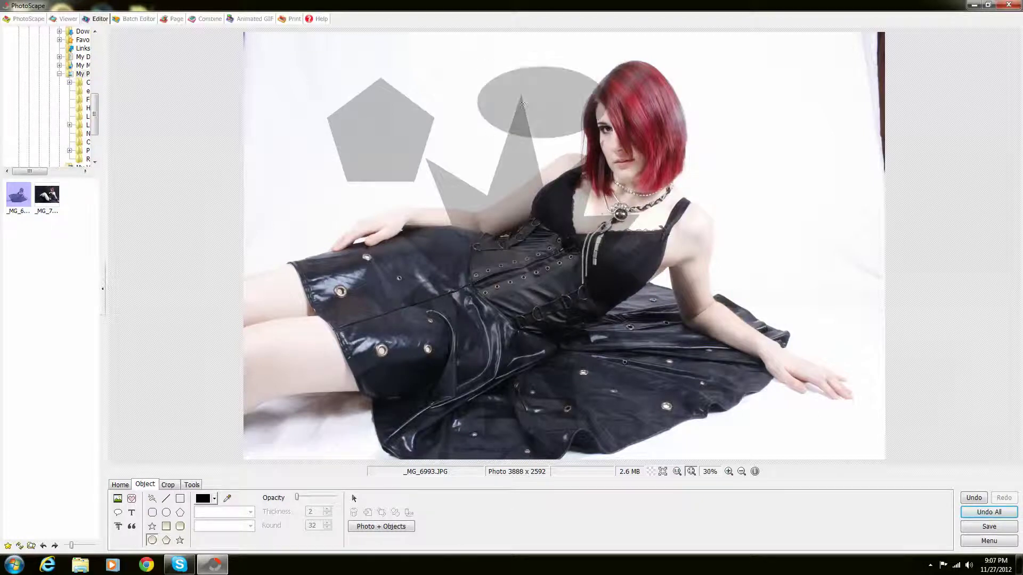
Step: Draw a grey filled square right of the face, then remove all trial shapes with Undo All
click(166, 526)
drag(695, 129, 792, 226)
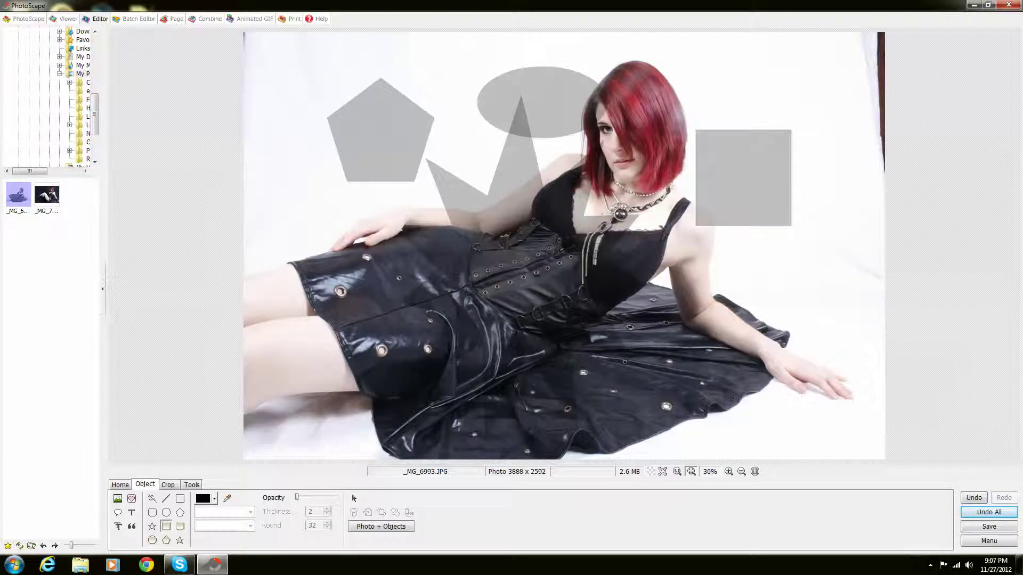
click(989, 512)
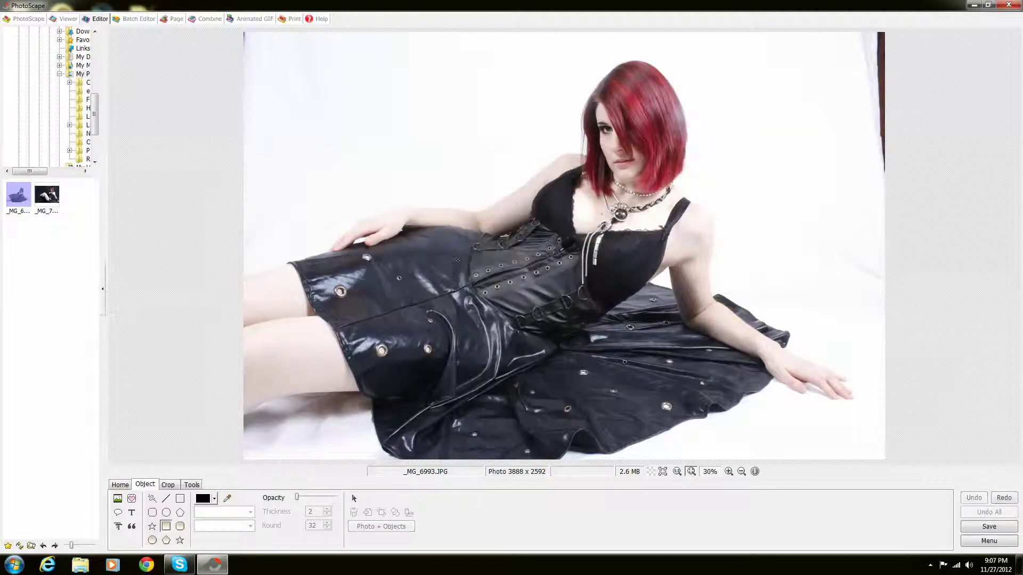
Step: Browse the Marlett, Symbol, Webdings and Wingdings sets and place the green Wingdings bell on her bodice
click(132, 527)
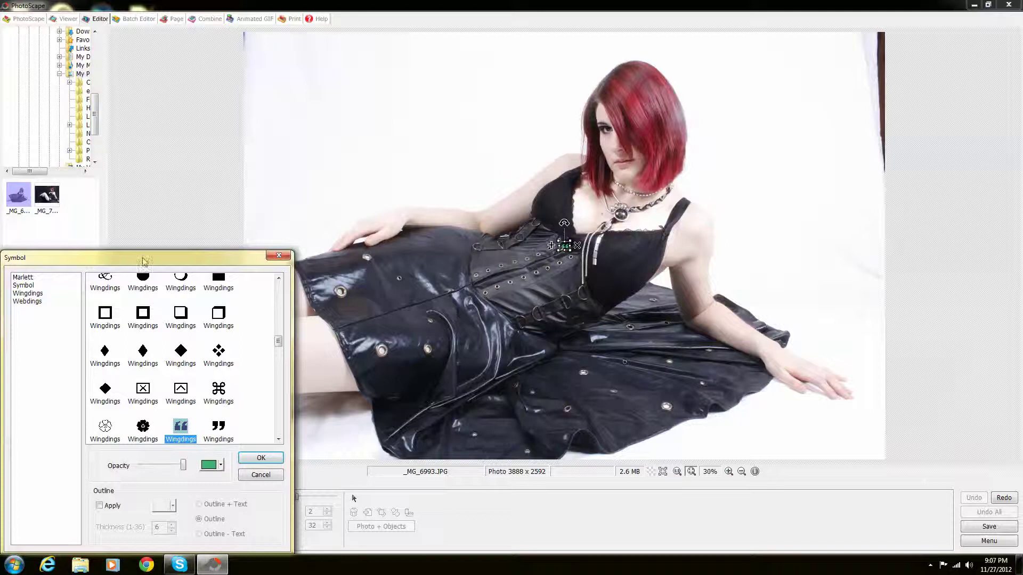
drag(151, 260, 314, 80)
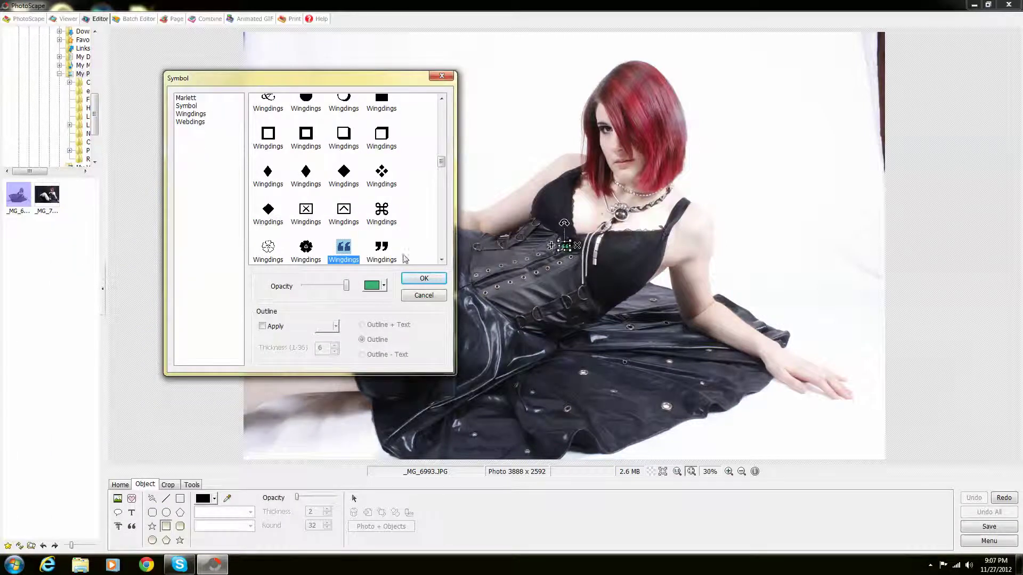
drag(442, 162, 449, 106)
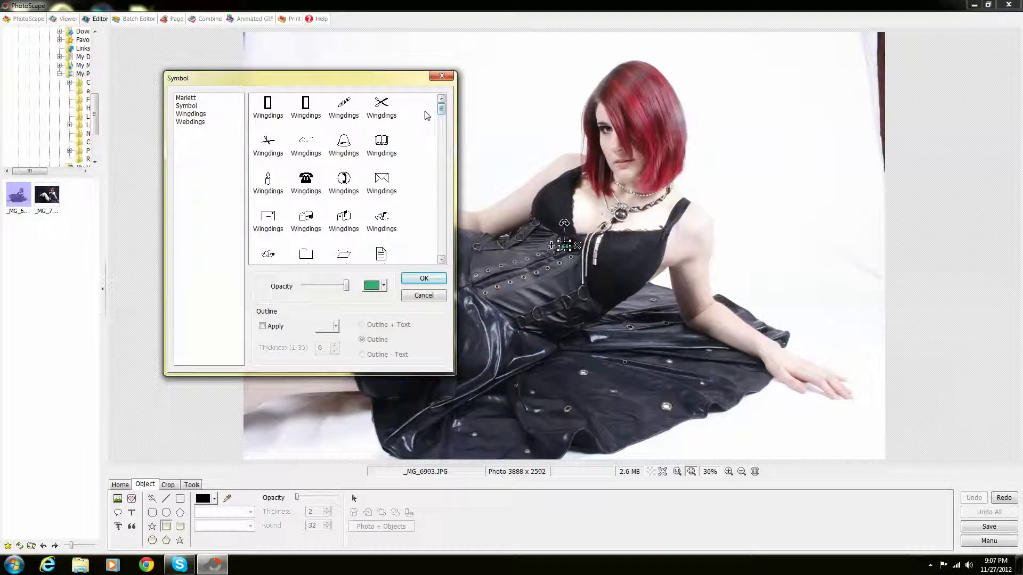
click(186, 99)
click(187, 106)
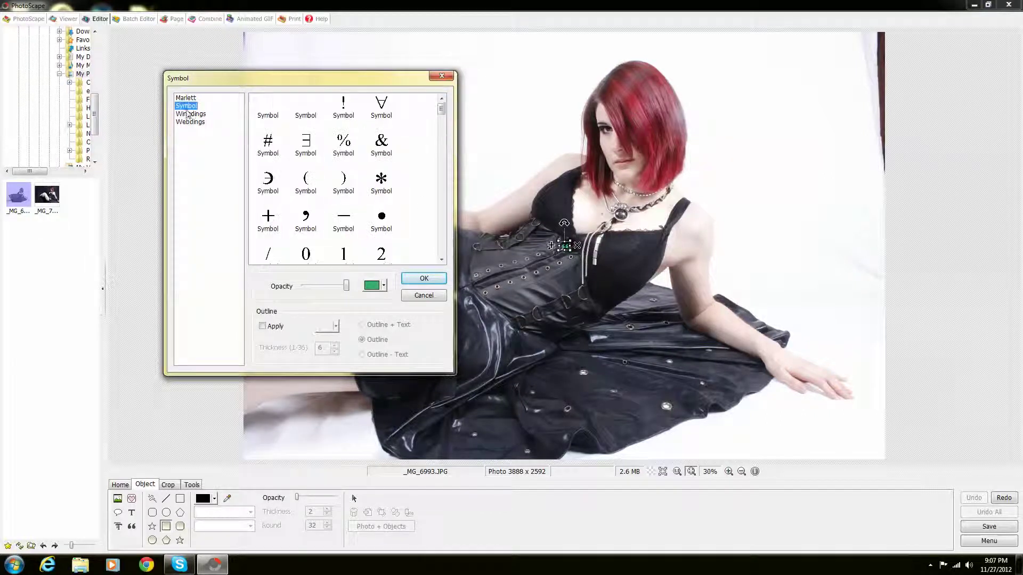
click(187, 114)
click(189, 123)
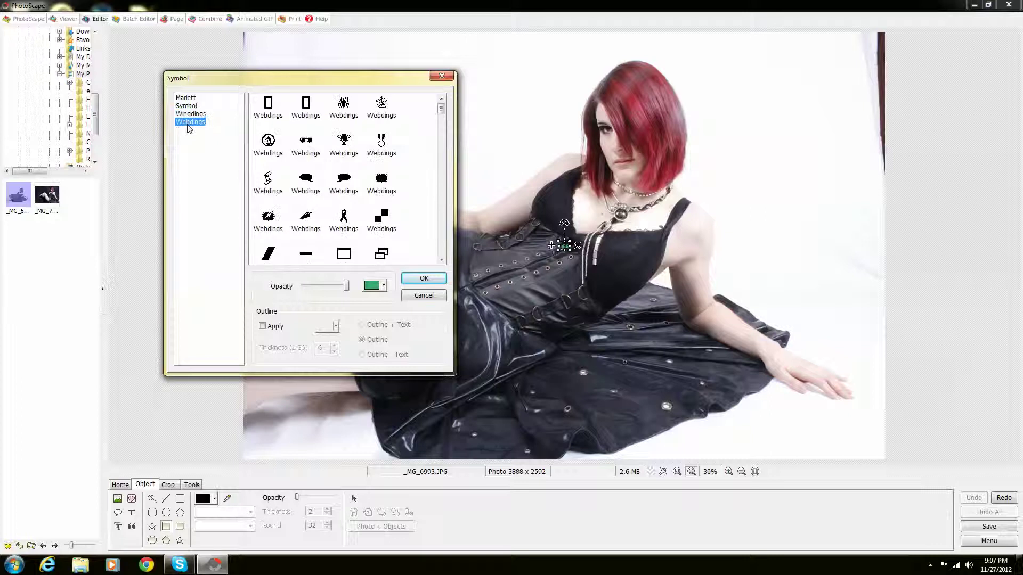
click(191, 114)
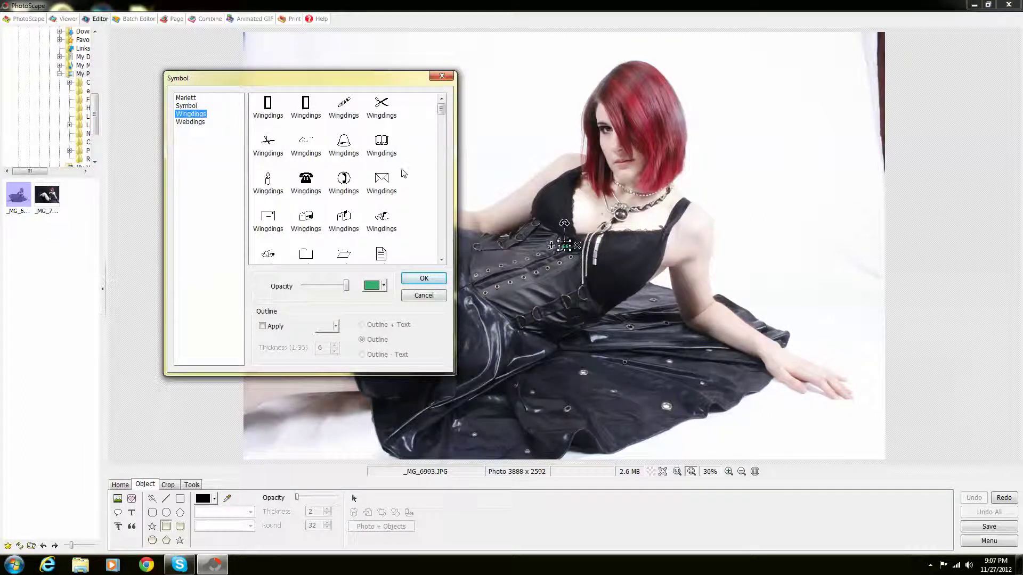
click(343, 141)
click(423, 278)
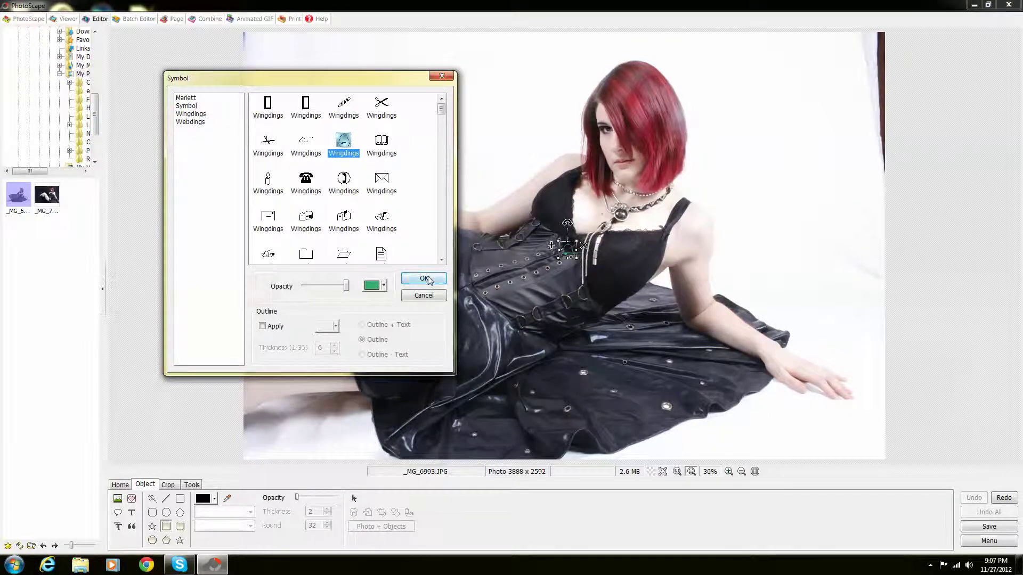
Step: Enlarge the bell, move it near her head and then upper left, then remove it with Undo All
drag(564, 247, 611, 268)
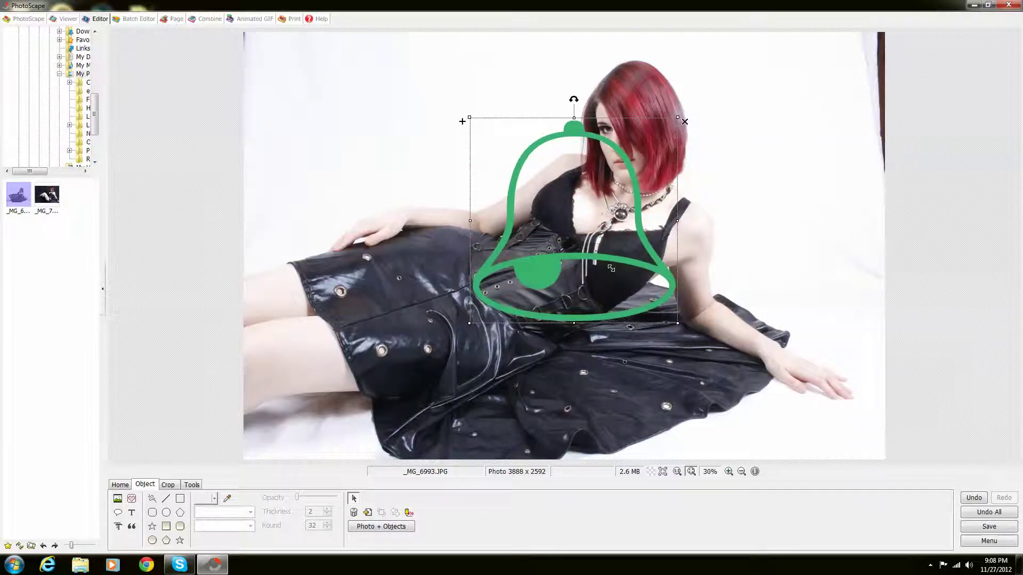
drag(614, 199, 673, 121)
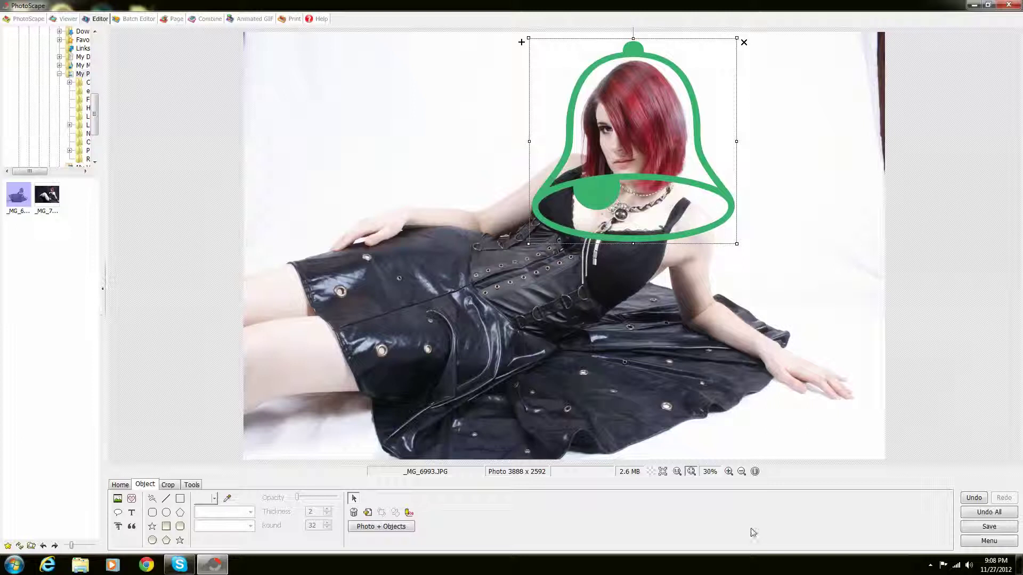
drag(641, 145, 406, 170)
click(405, 156)
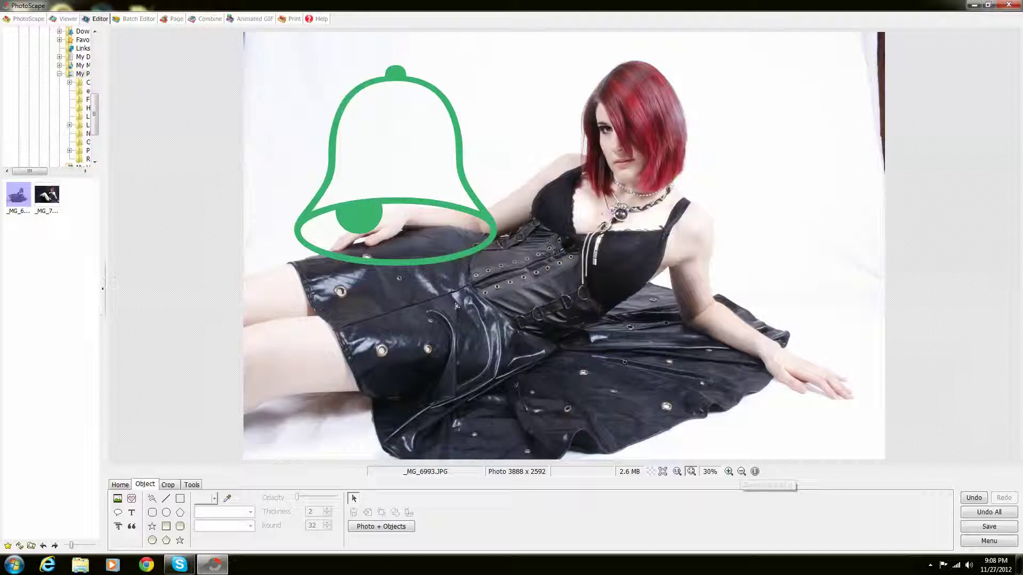
click(994, 512)
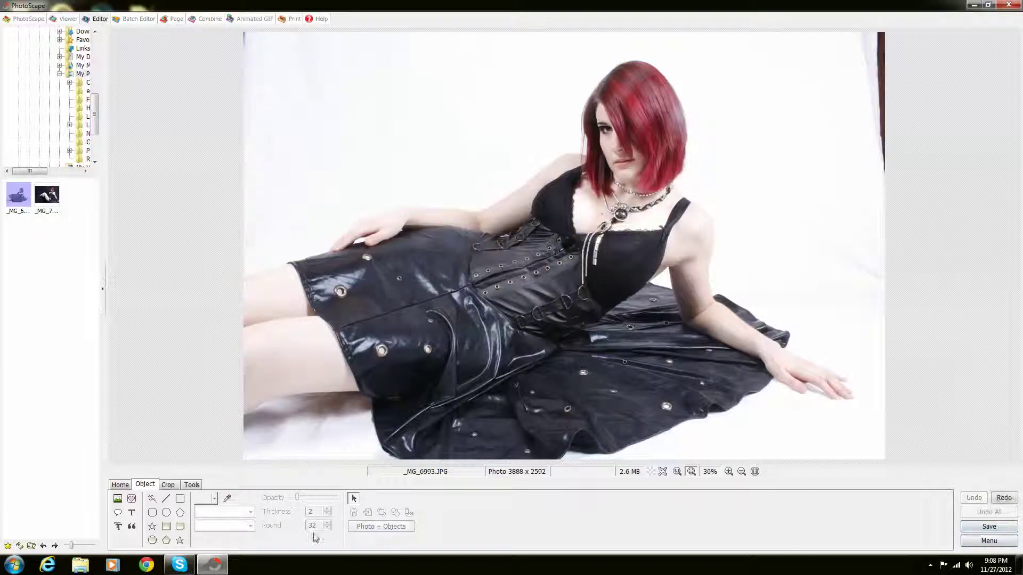